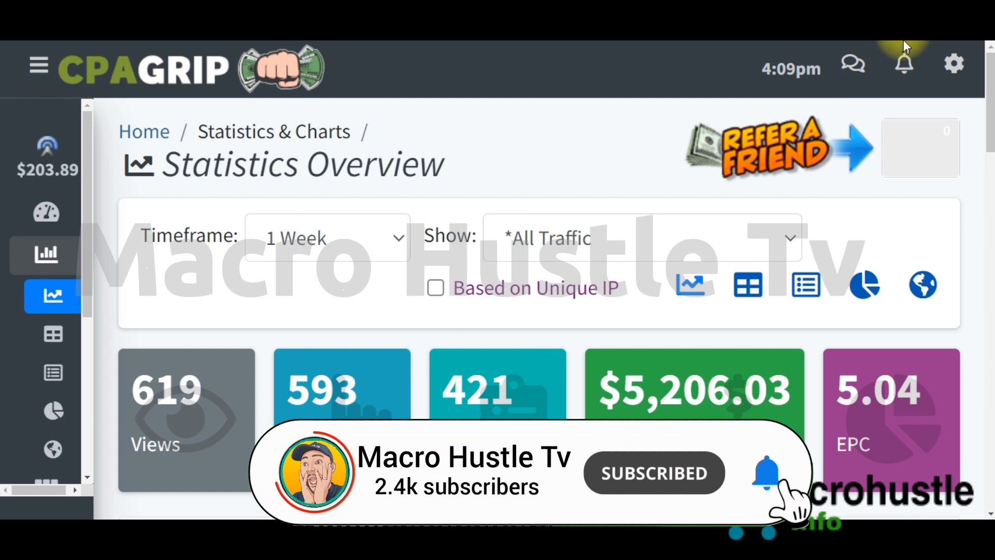
mouse_move(40, 172)
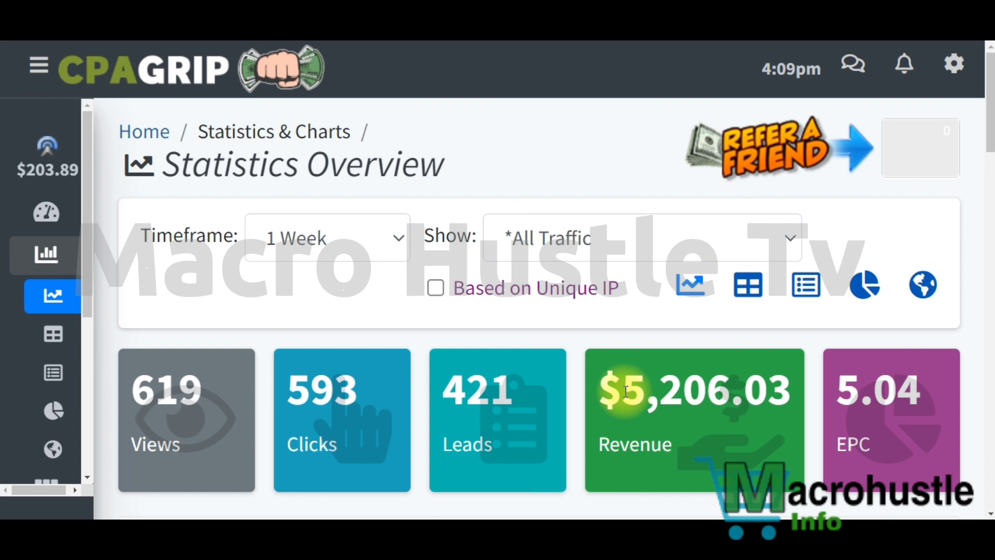
drag(625, 392, 791, 396)
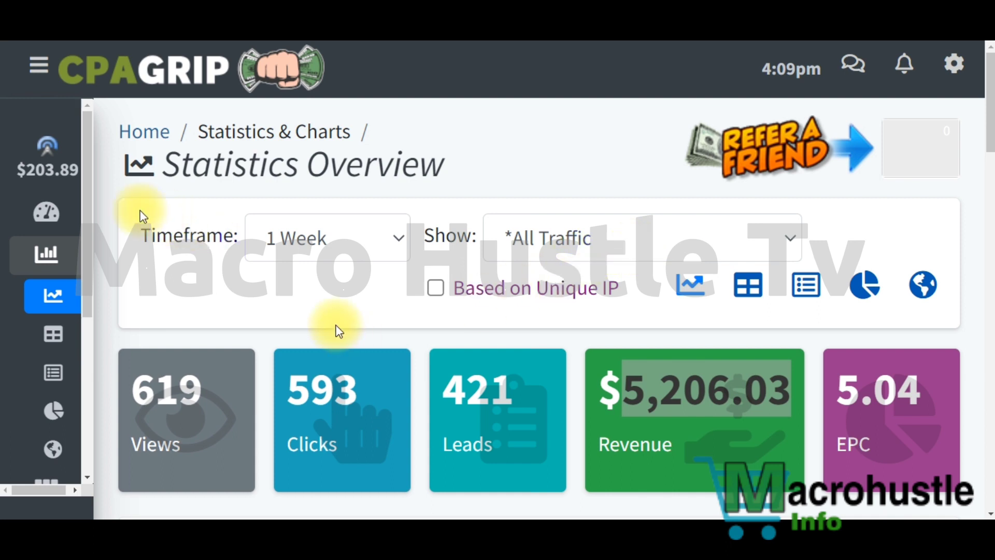
mouse_move(56, 186)
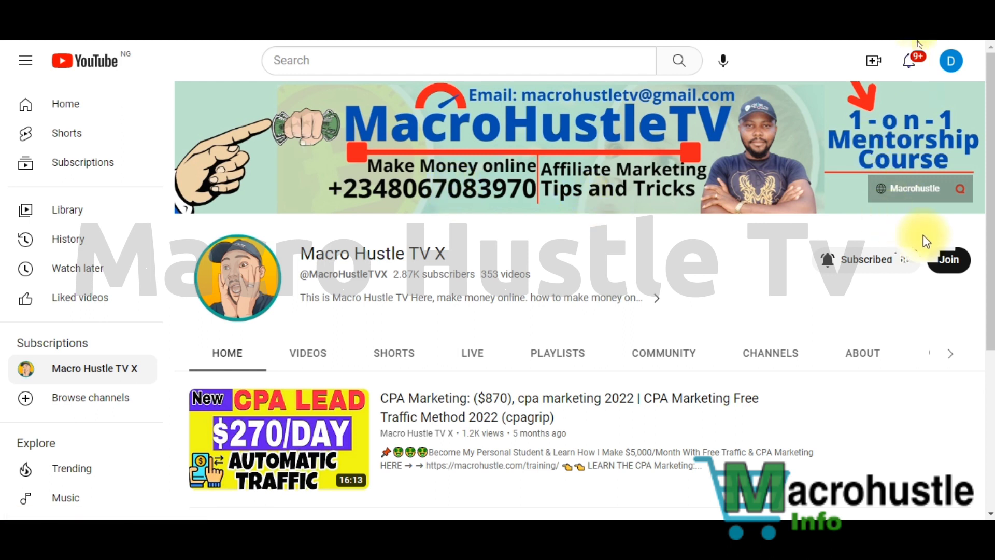
Unsubscribe from the Macro Hustle TV X channel, resubscribe, and set its notifications to All
click(882, 260)
click(895, 270)
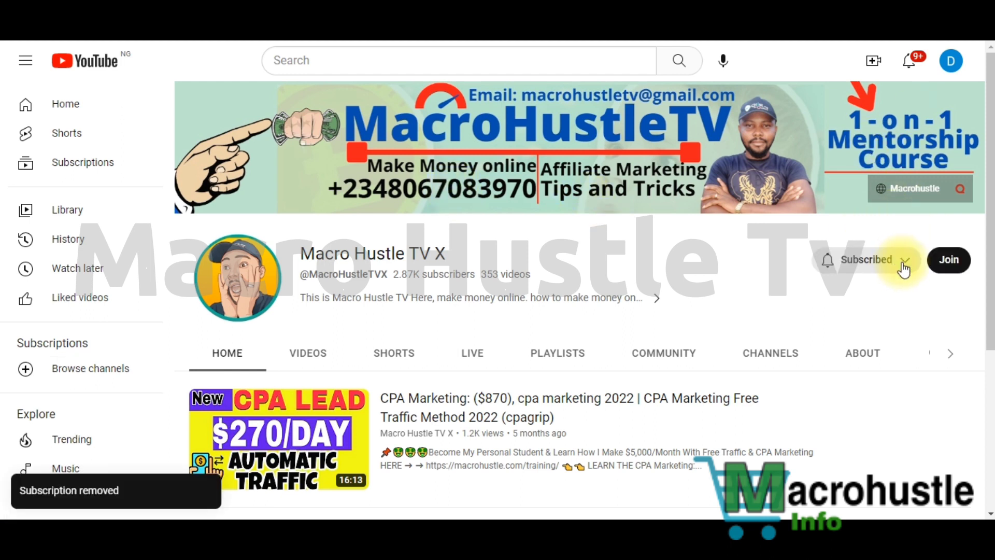
click(892, 269)
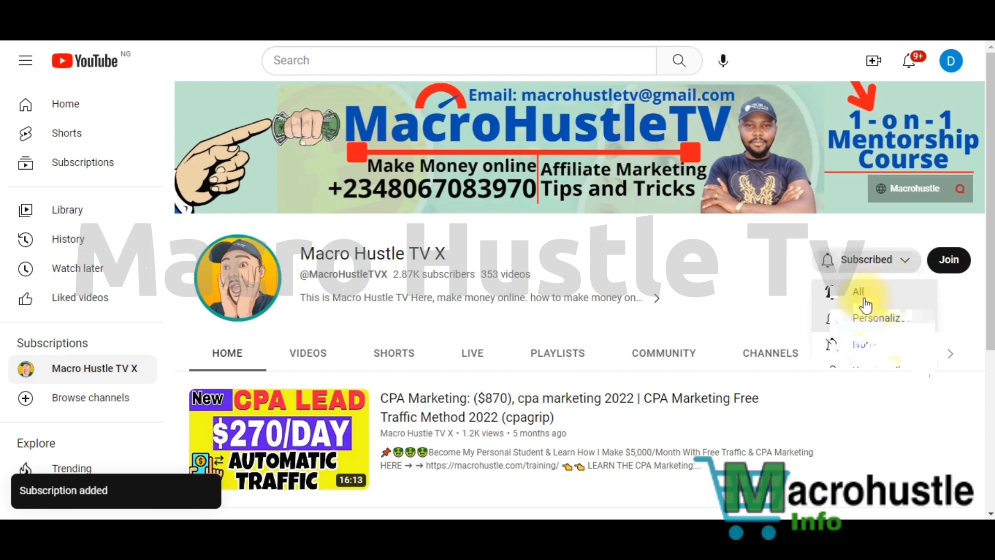
click(863, 300)
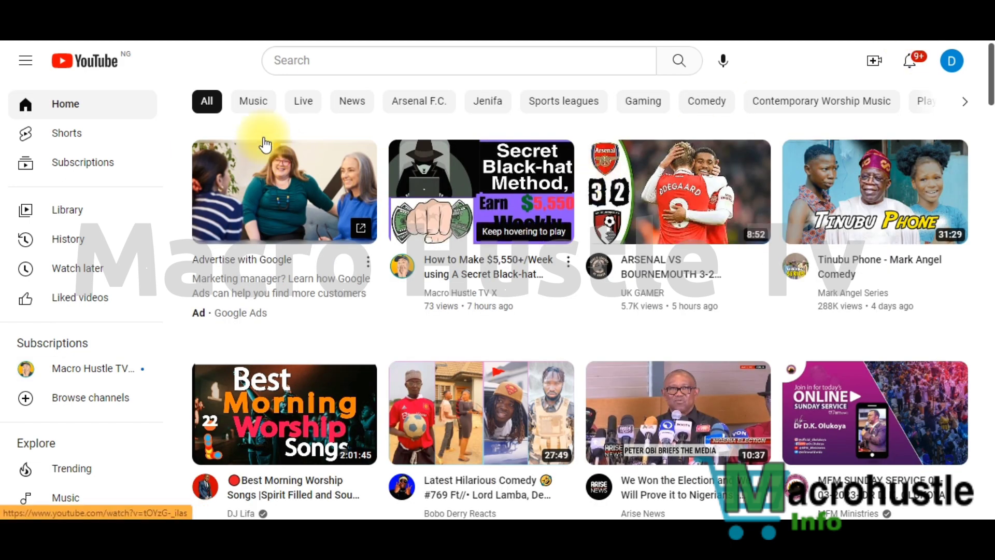
Search YouTube for "gaming room" using the suggested query
click(342, 65)
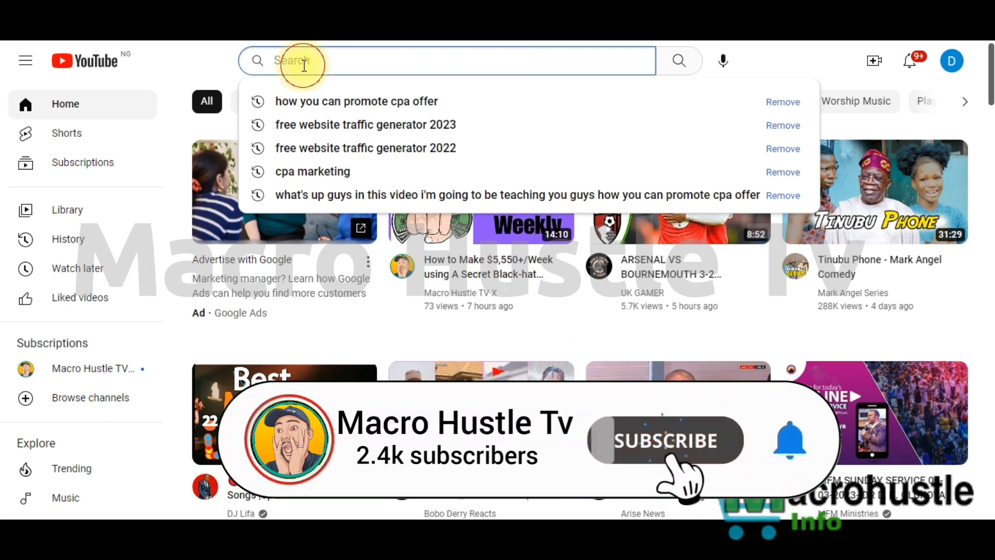
text(gam)
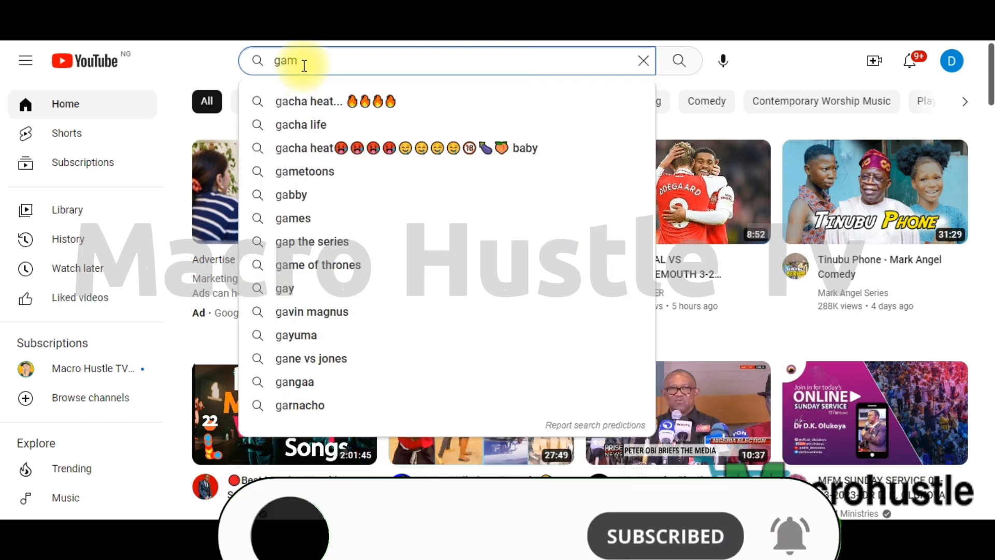
text(ing)
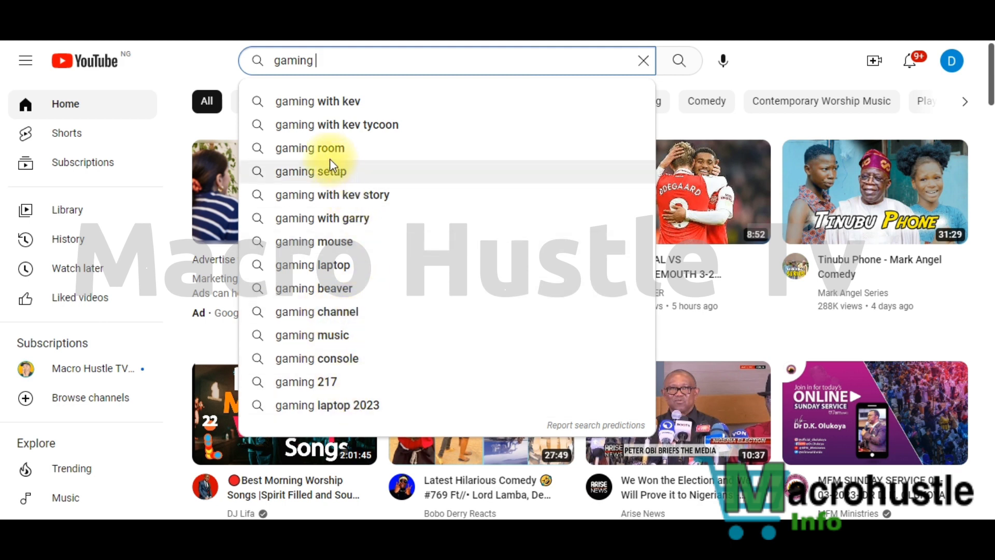
click(294, 150)
Copy the link address of the video "I Built Kai Cenat His Dream Gaming Room!" from the search results
mouse_move(482, 177)
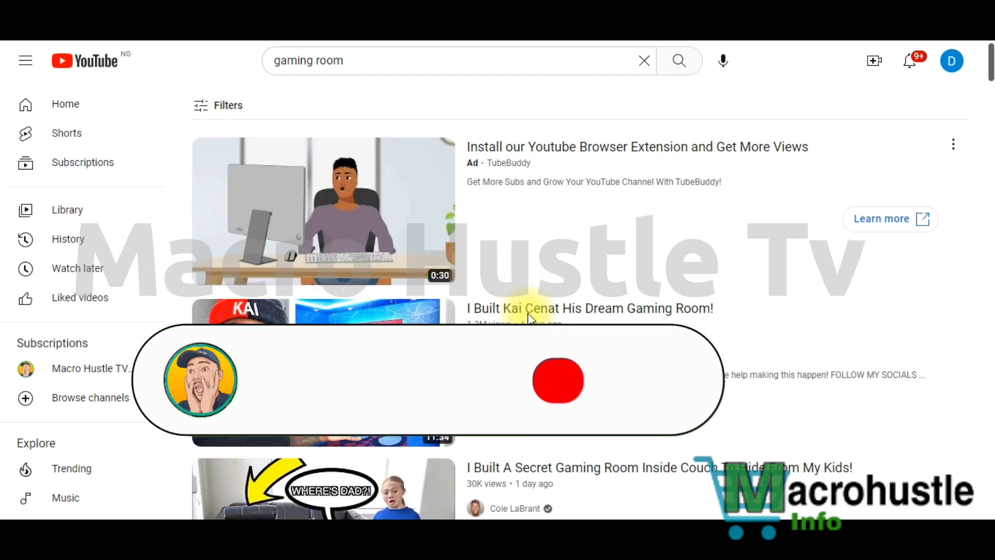
scroll(518, 284, down, 1)
scroll(321, 207, down, 5)
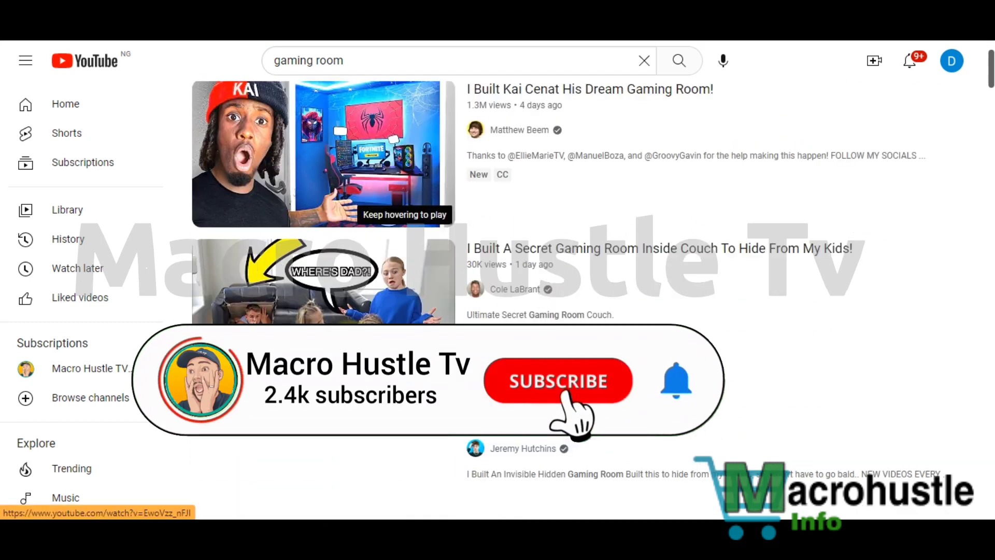
scroll(321, 207, up, 6)
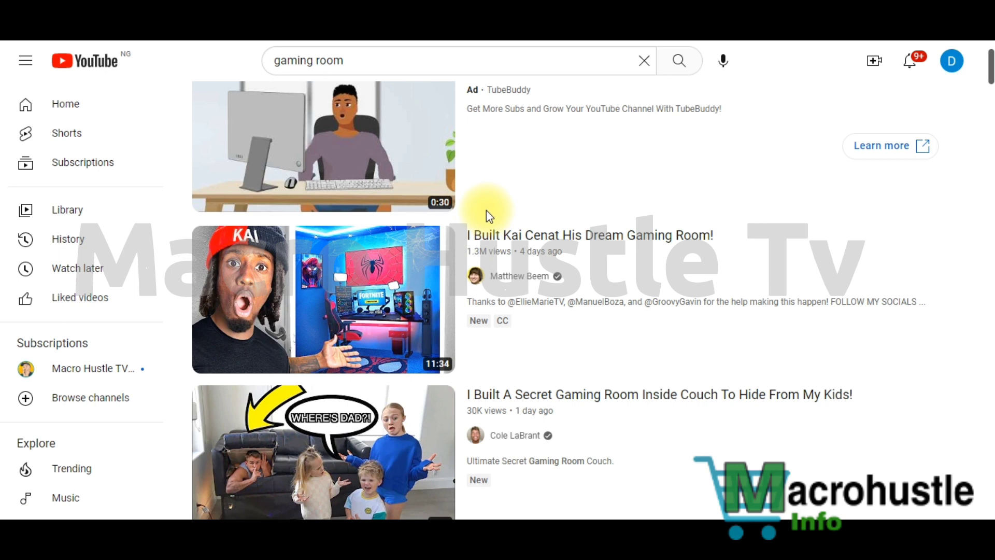
scroll(487, 247, down, 3)
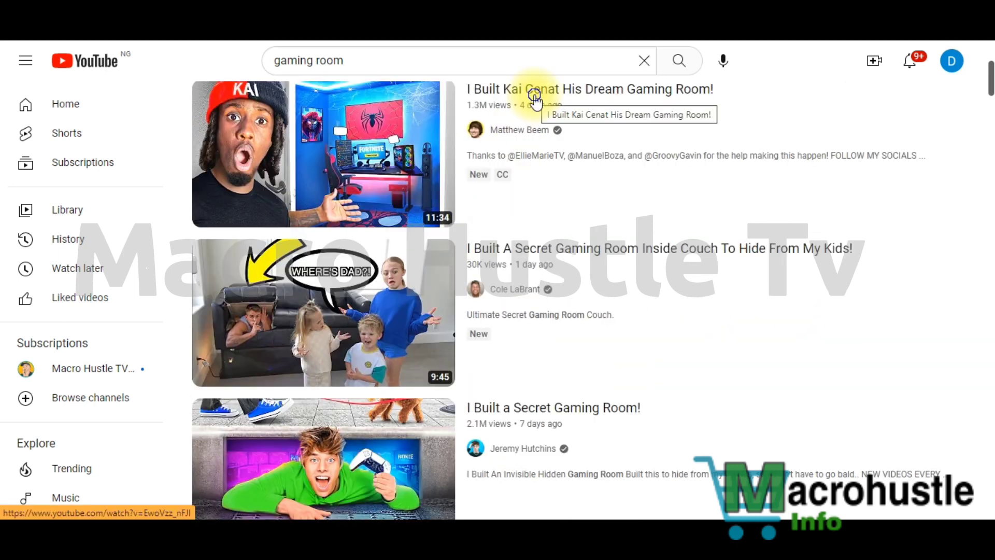
right_click(533, 94)
click(586, 185)
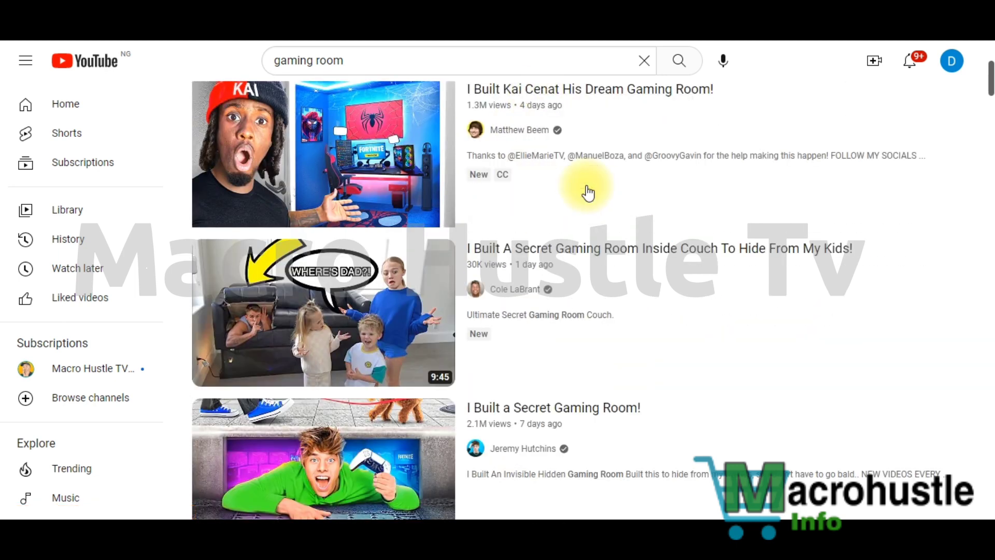
Switch to a blank Notepad document, paste the copied video link, and insert two empty lines above it
mouse_move(588, 192)
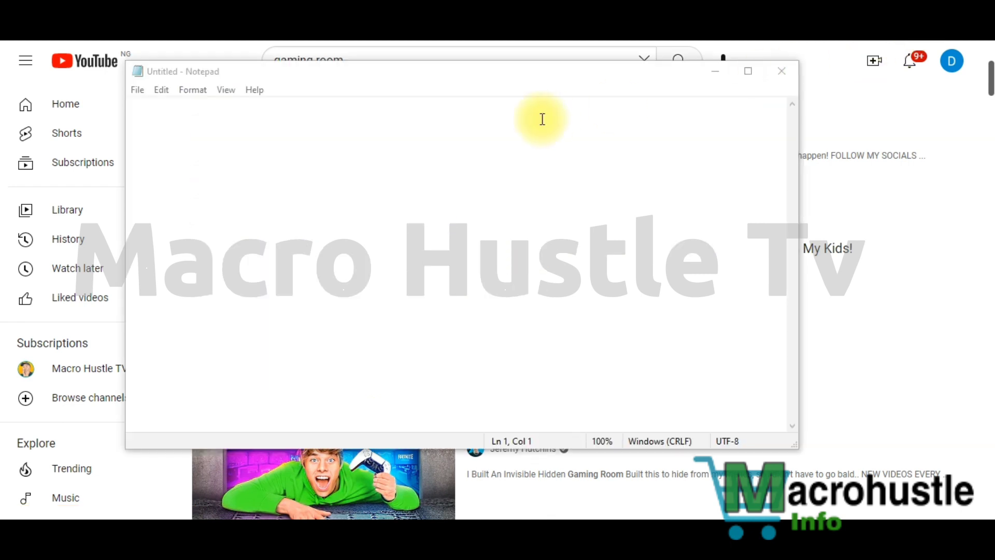
click(227, 149)
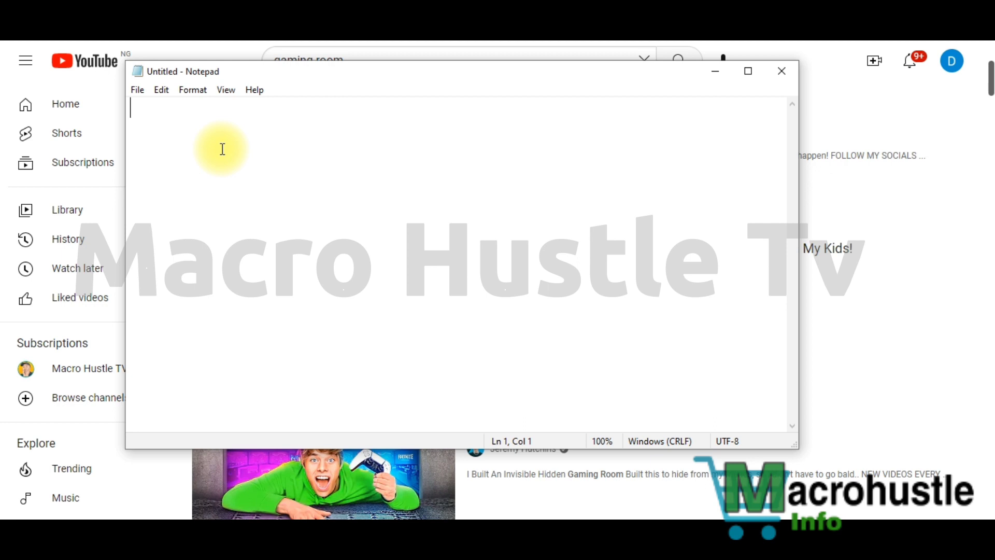
key(ctrl+v)
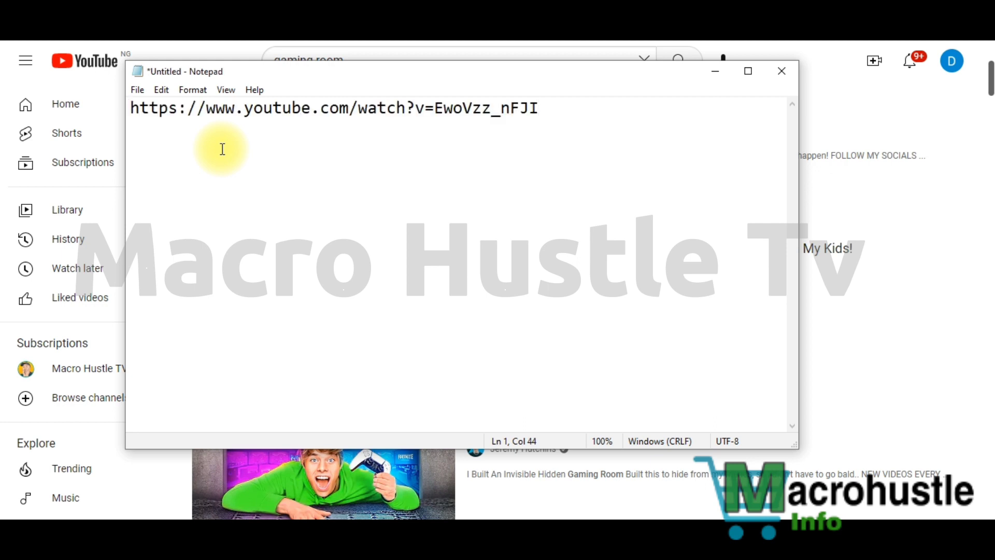
click(135, 109)
key(Return)
key(Return)
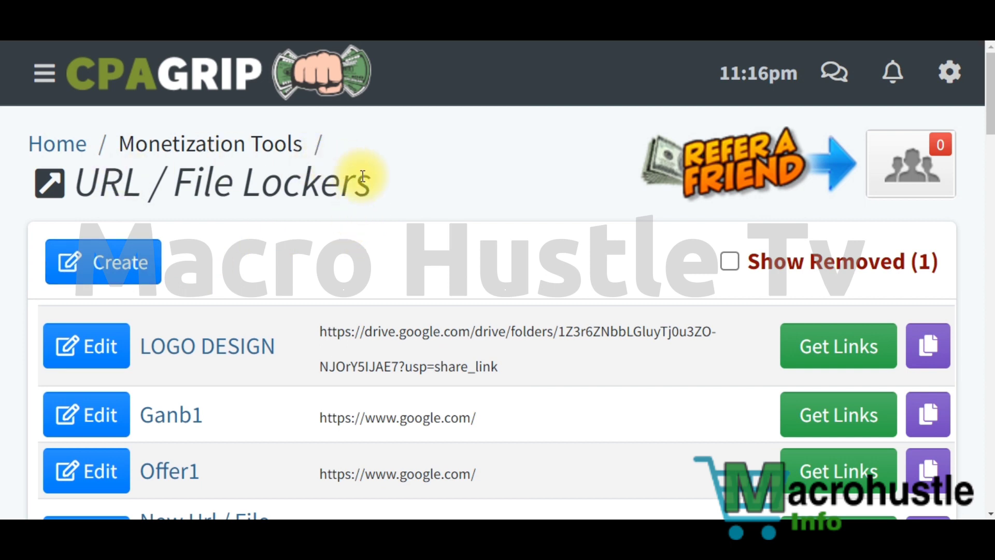
In CPAGrip, start creating a new URL / File Locker and agree to its Terms of Service to reach the editor
drag(373, 179, 44, 192)
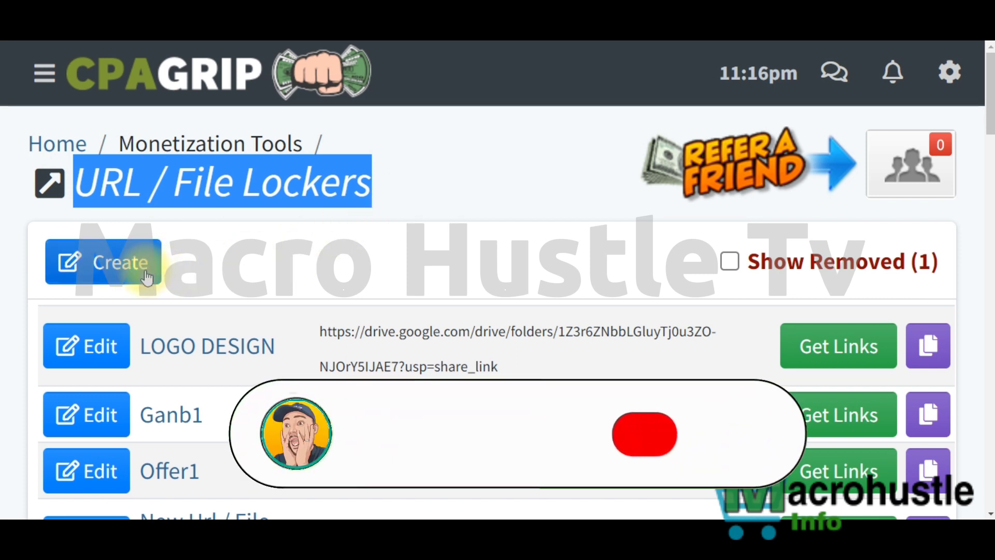
click(433, 205)
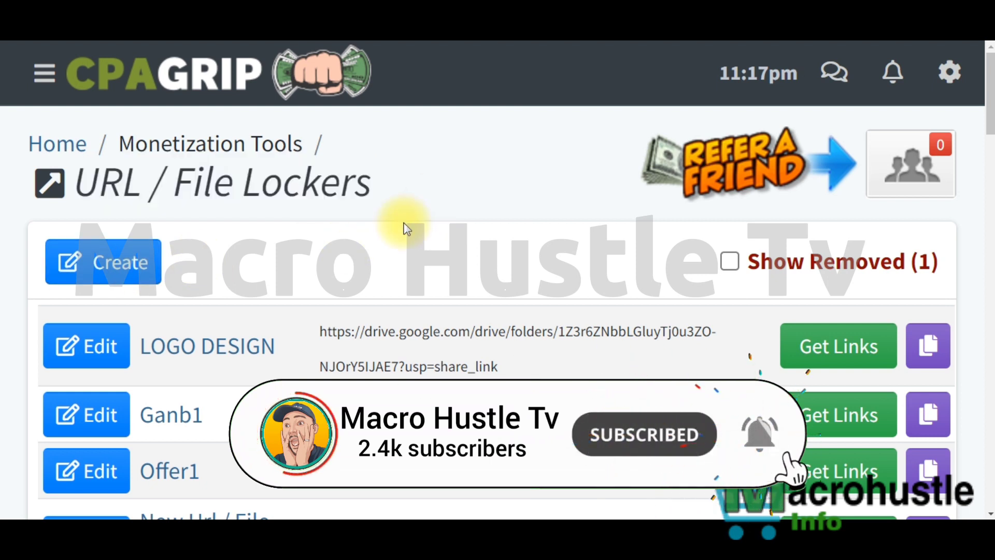
click(137, 269)
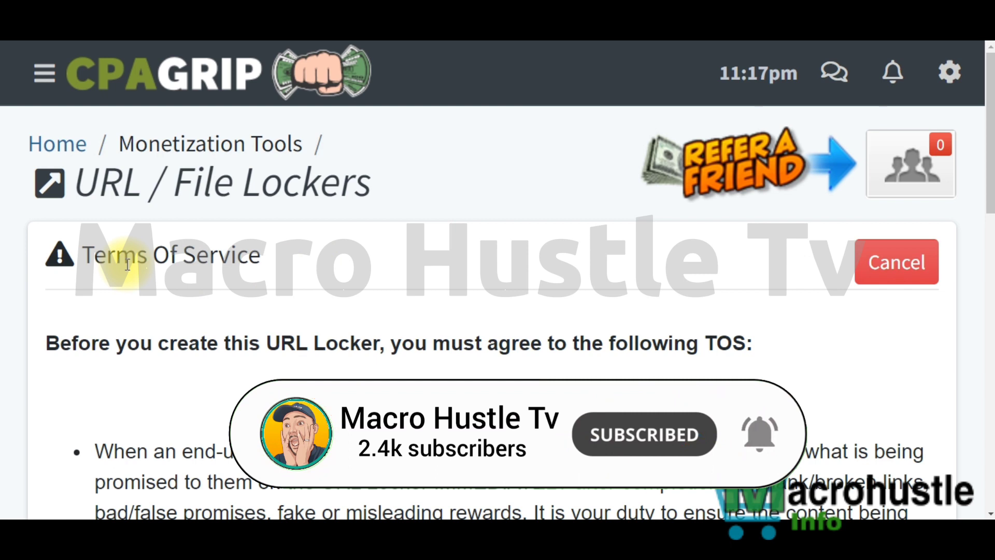
scroll(526, 337, down, 10)
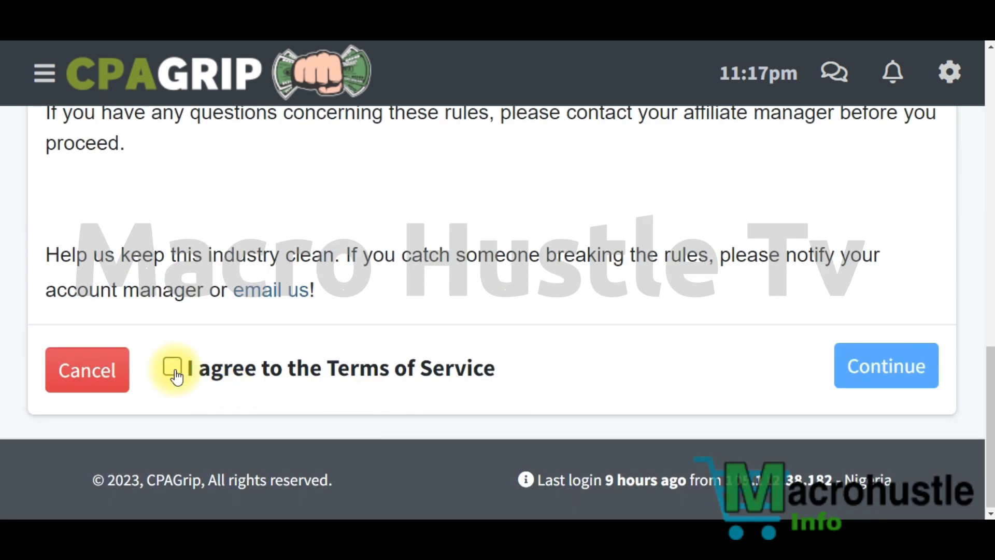
click(172, 368)
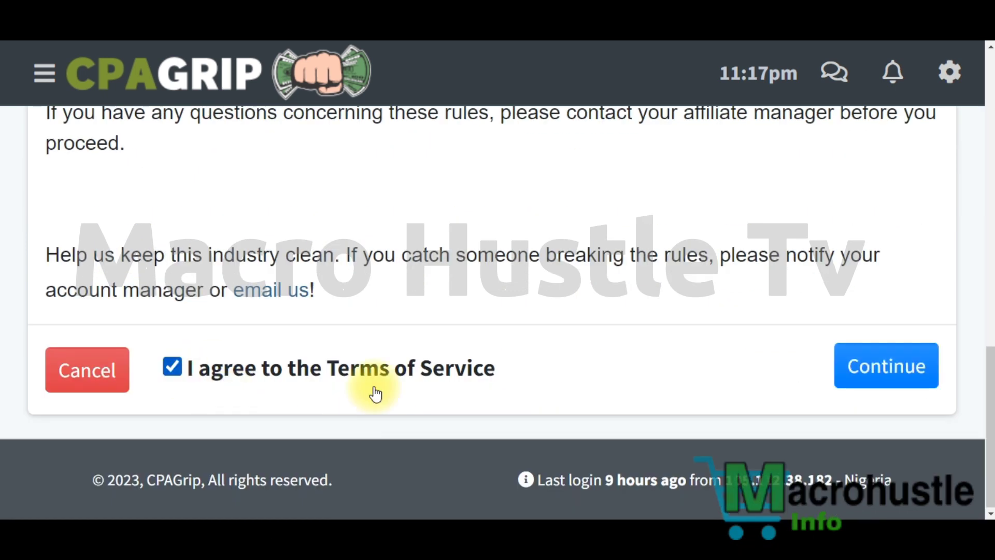
click(890, 377)
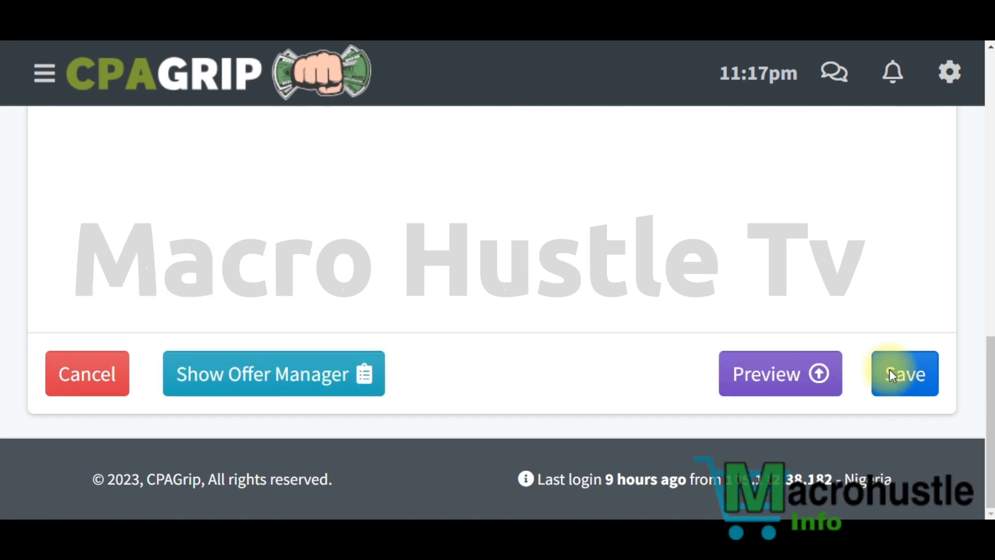
click(890, 375)
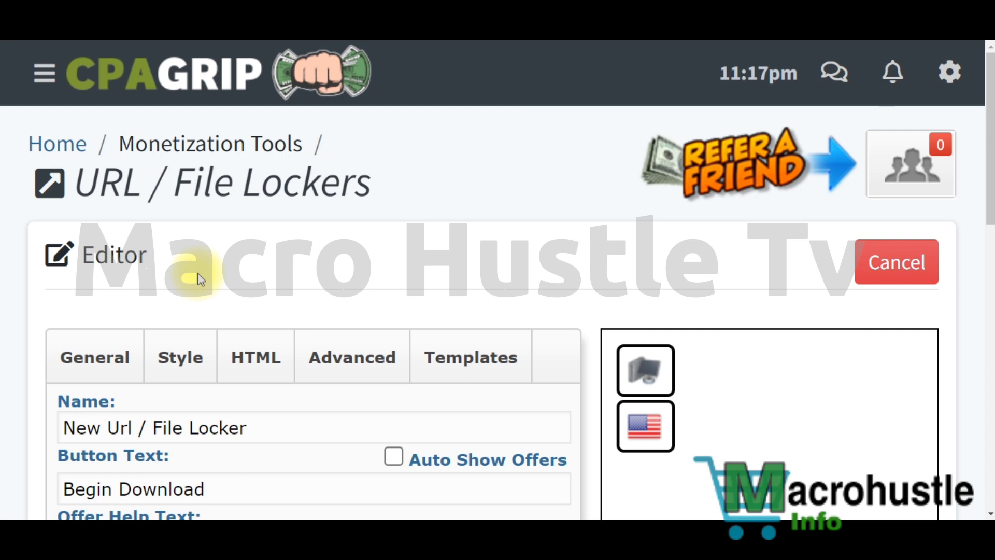
Open the new locker's Name field for editing in the General settings
scroll(253, 293, down, 3)
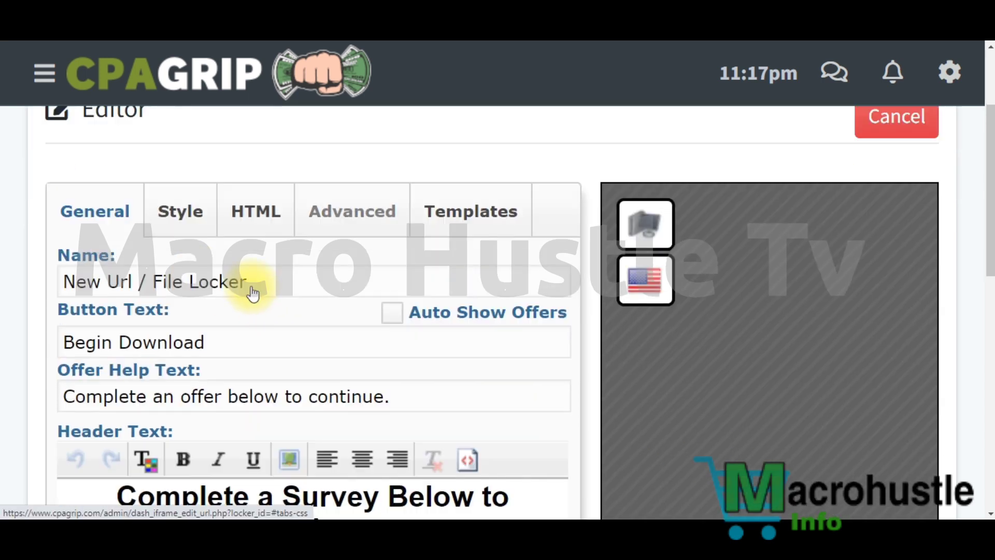
triple_click(63, 281)
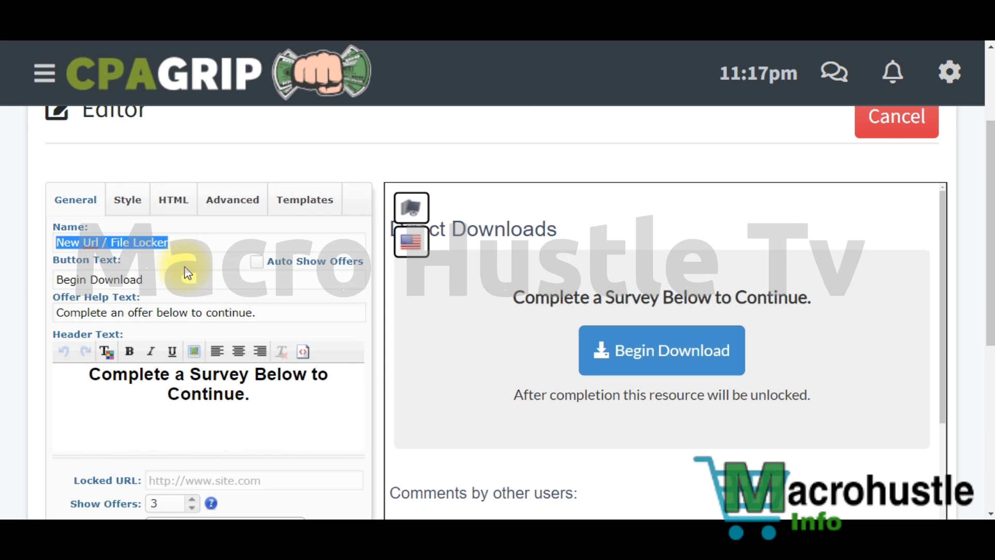
click(202, 243)
drag(221, 240, 54, 245)
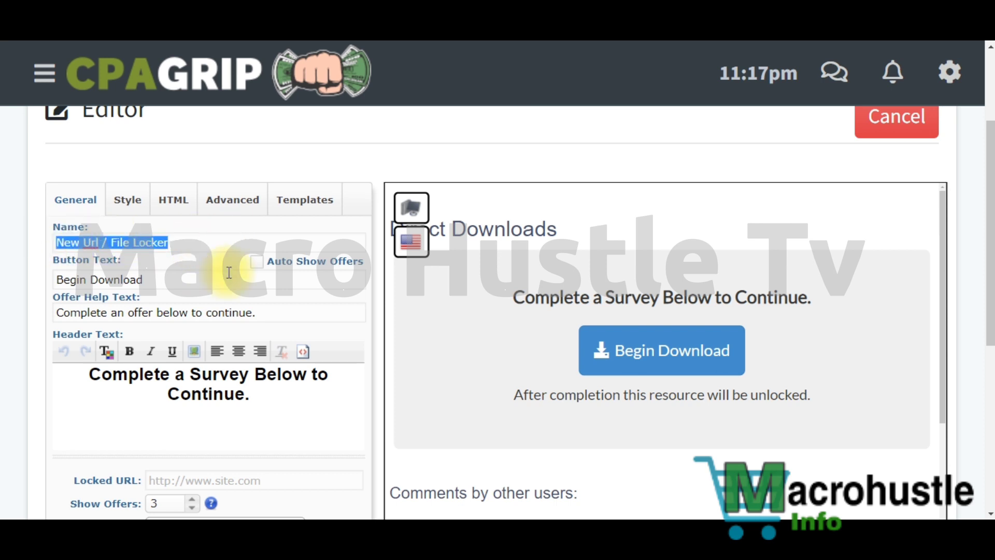
click(186, 244)
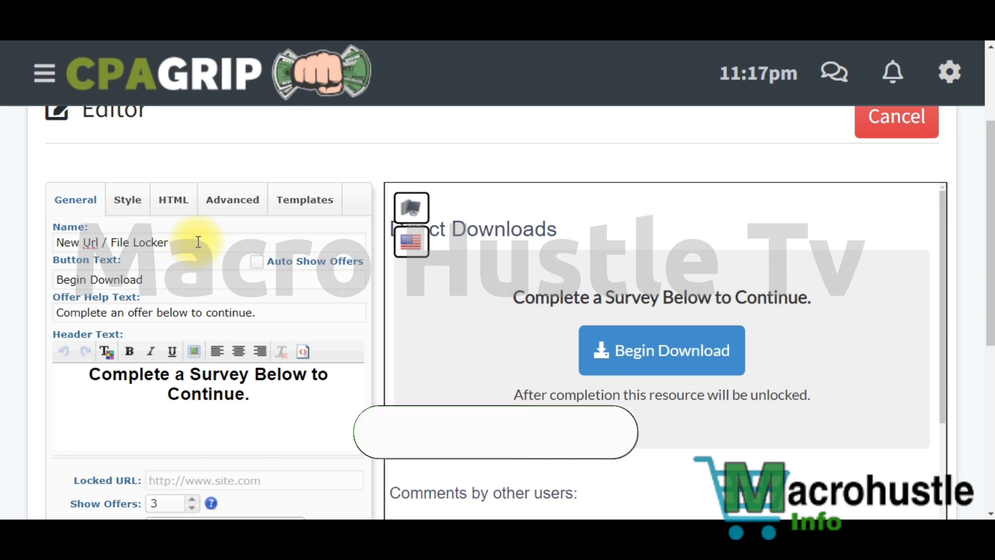
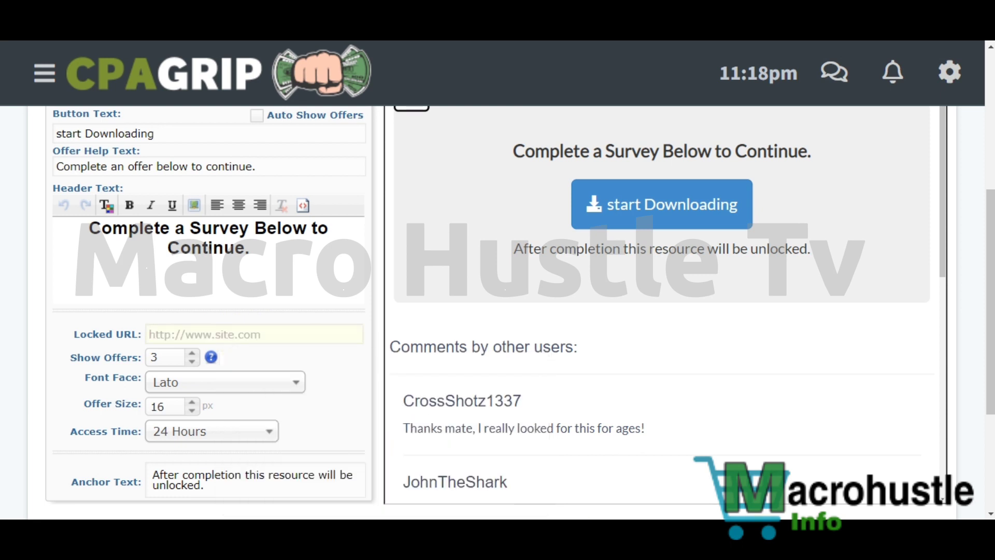
Copy the saved YouTube video link from Notepad and paste it as the locker's Locked URL
click(95, 516)
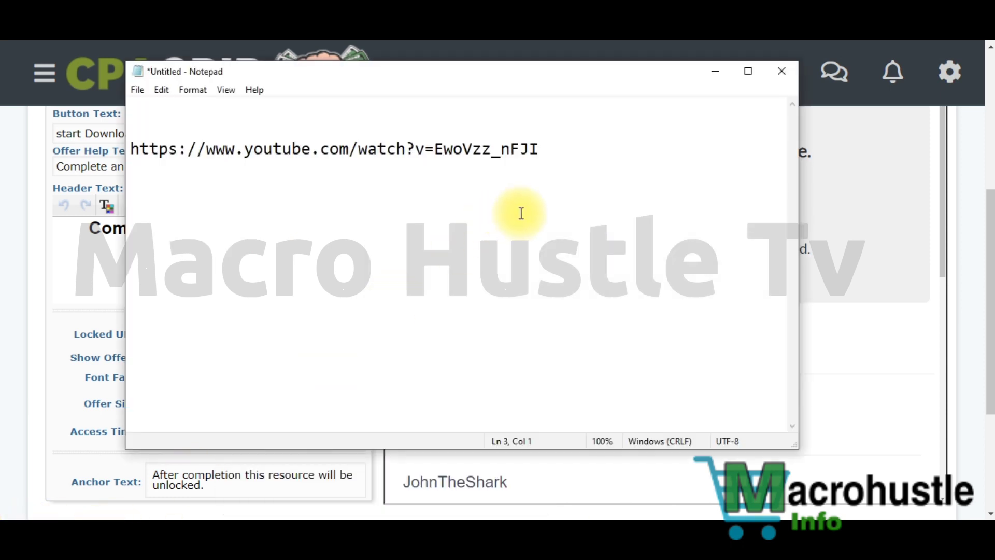
drag(560, 150, 130, 150)
right_click(247, 151)
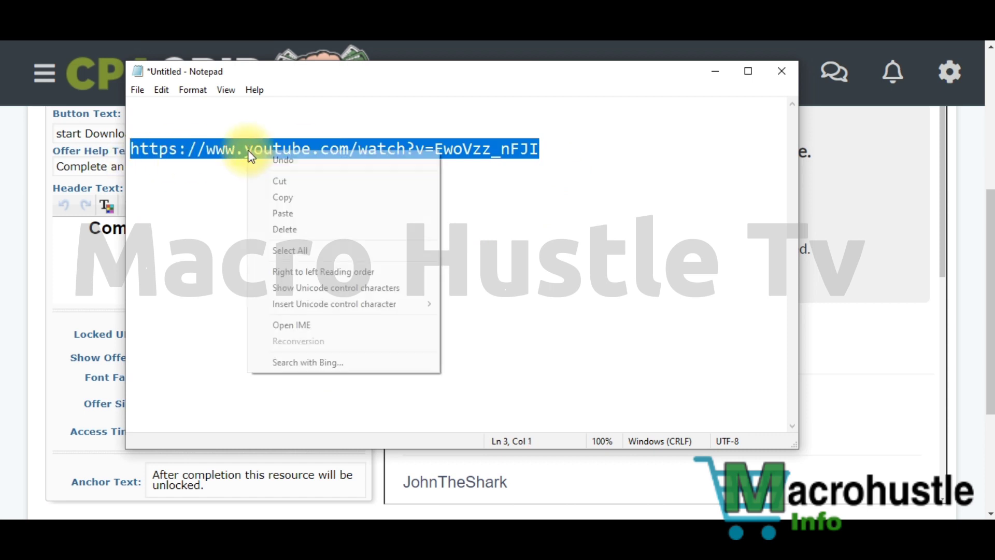
click(287, 195)
click(56, 258)
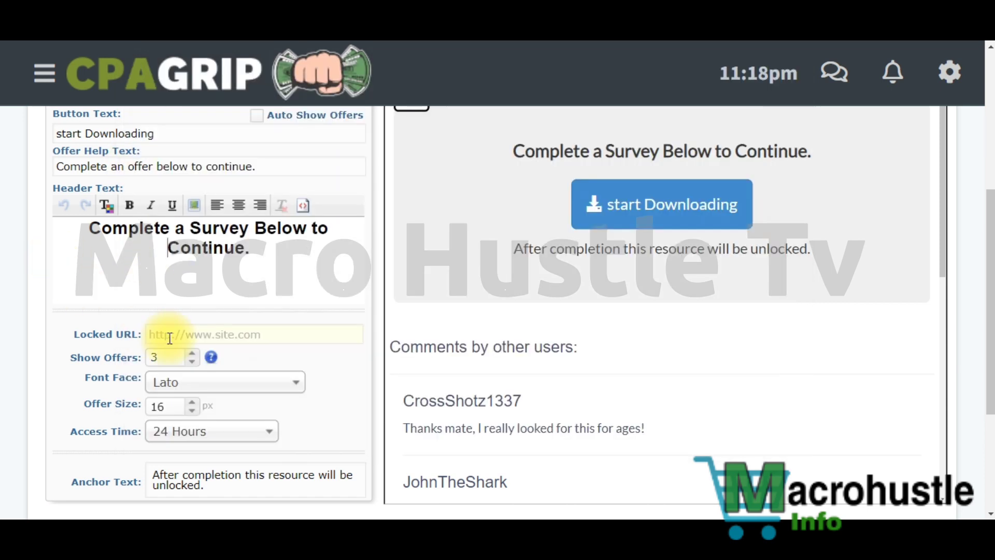
click(192, 333)
key(ctrl+v)
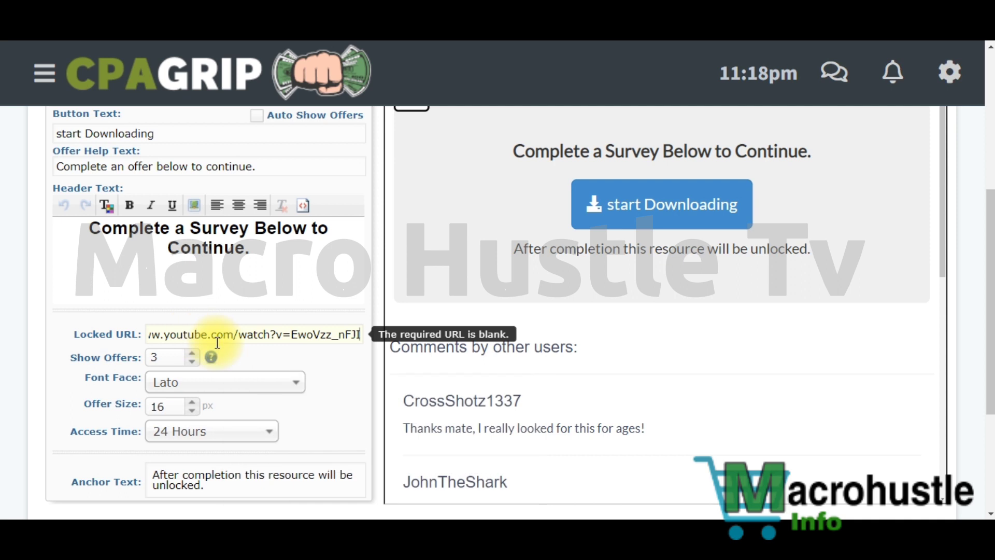
scroll(193, 259, down, 2)
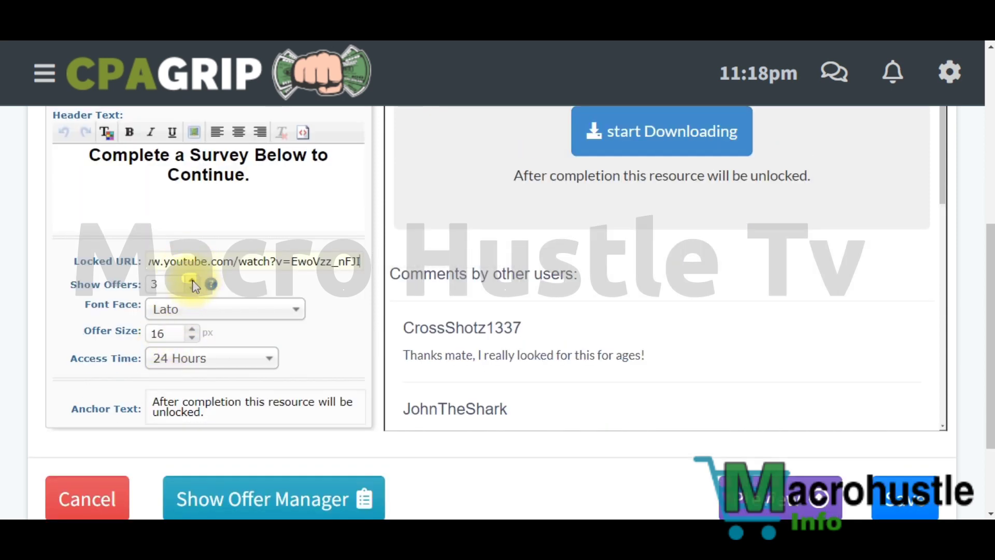
Set the number of offers shown in the locker to 5
click(192, 280)
click(191, 280)
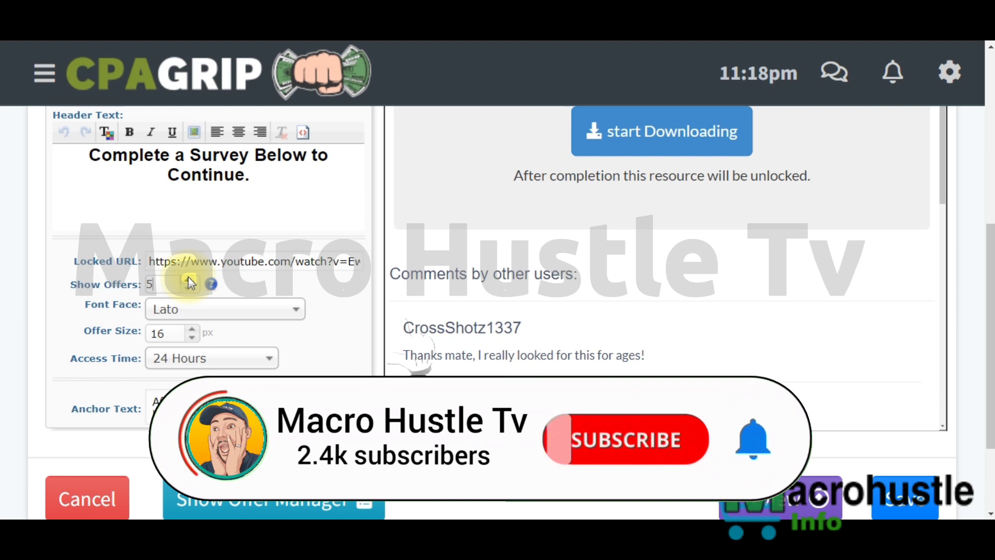
scroll(223, 311, down, 1)
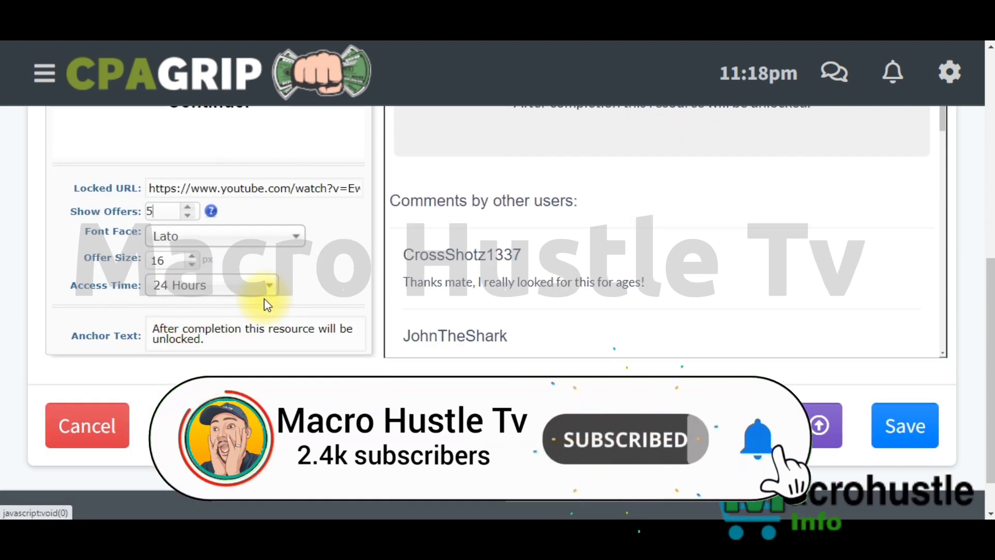
click(187, 214)
click(190, 208)
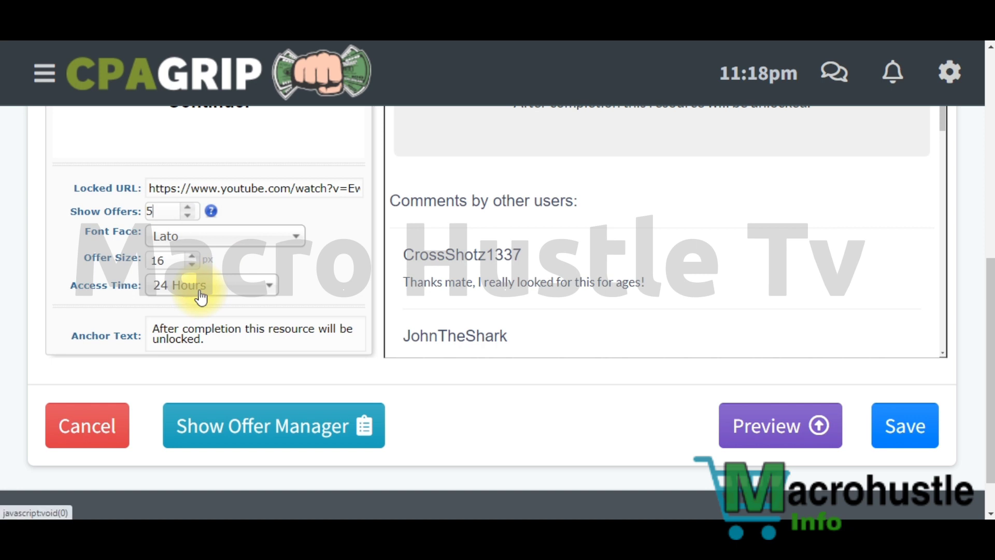
Set the locker's access time to Forever and save the locker
click(209, 307)
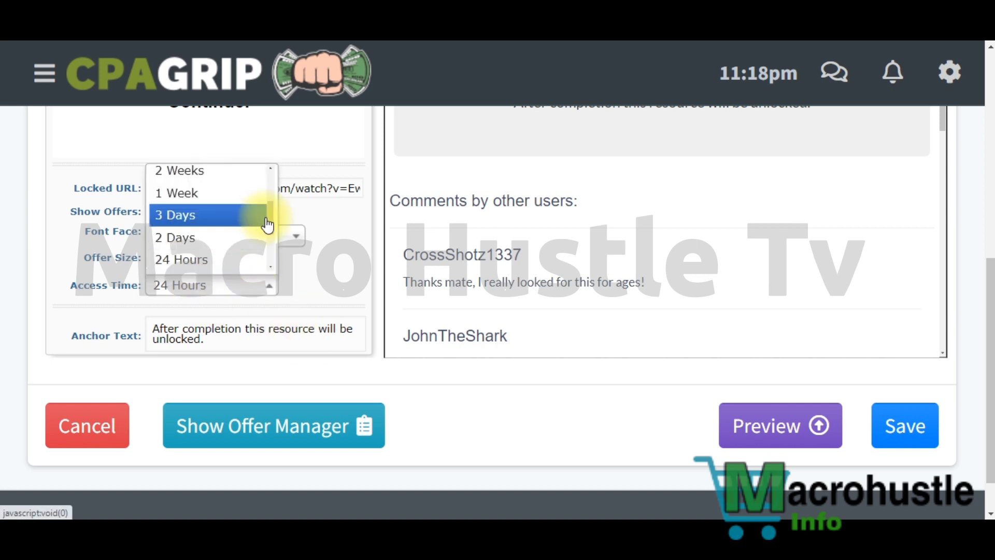
drag(269, 200, 273, 151)
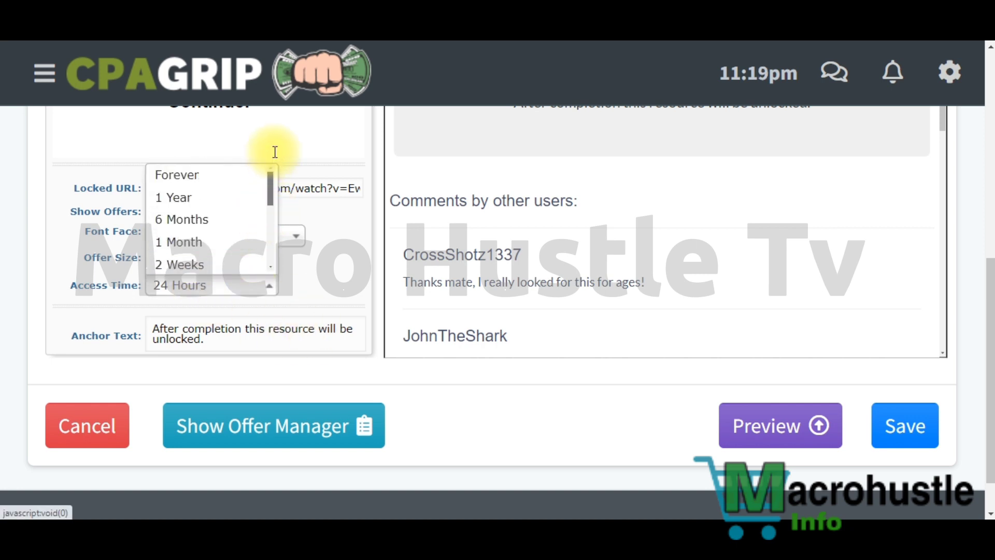
click(196, 175)
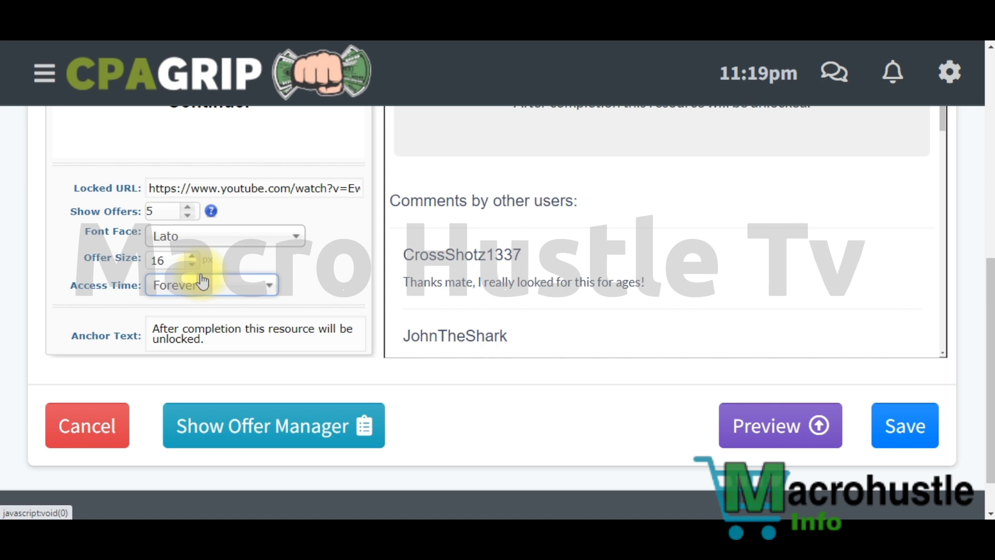
scroll(298, 324, down, 1)
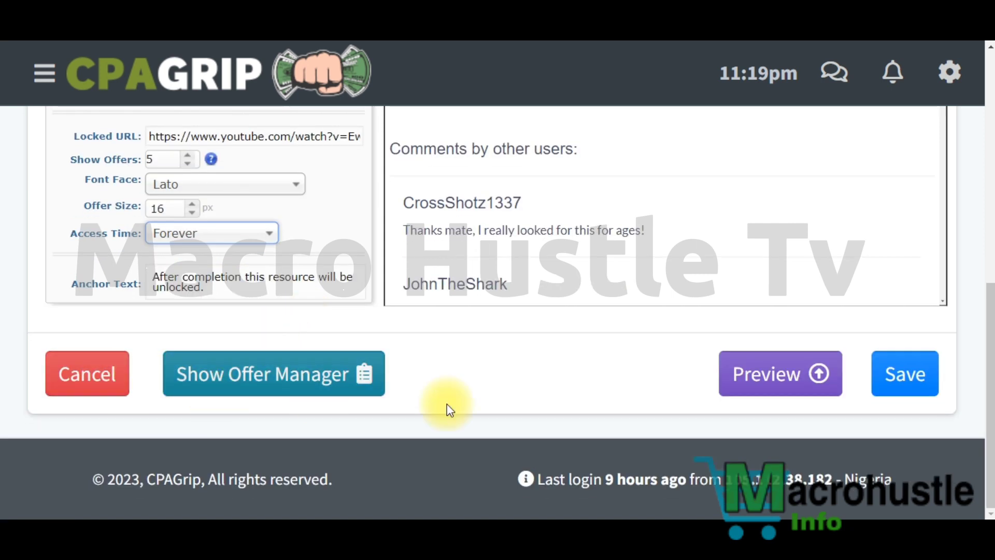
click(917, 383)
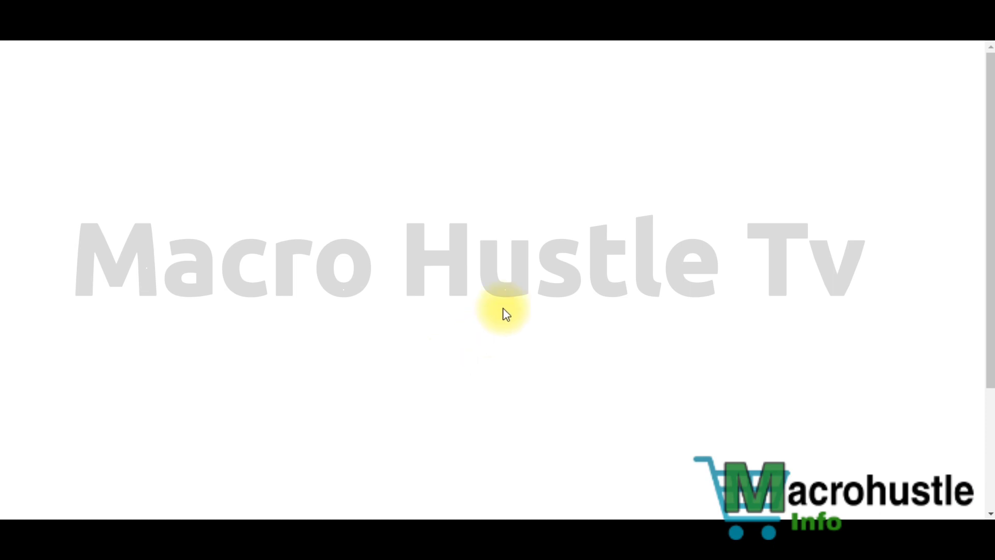
Open the link generator for the Gaming Room locker and highlight the domain part of its link
scroll(506, 314, down, 3)
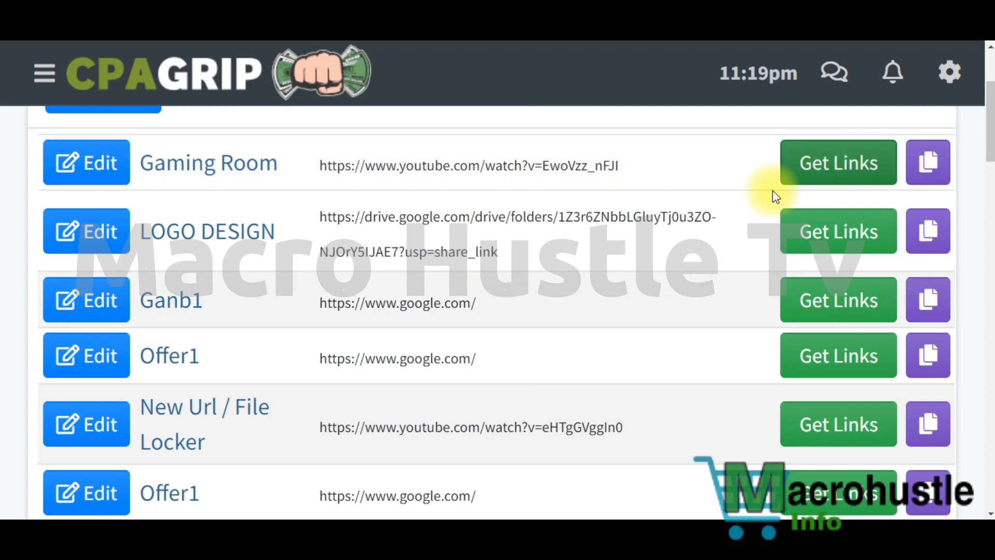
scroll(870, 243, up, 2)
click(845, 242)
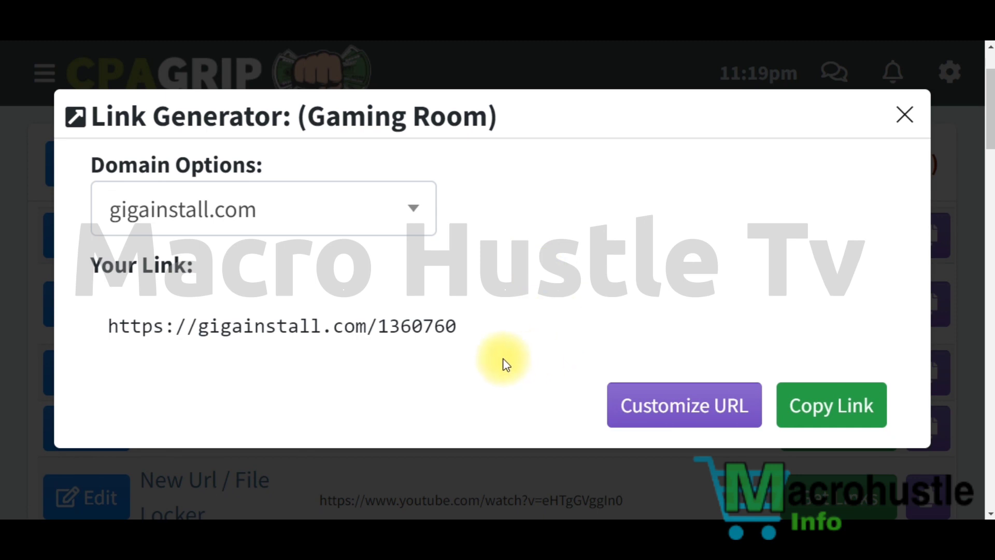
triple_click(266, 325)
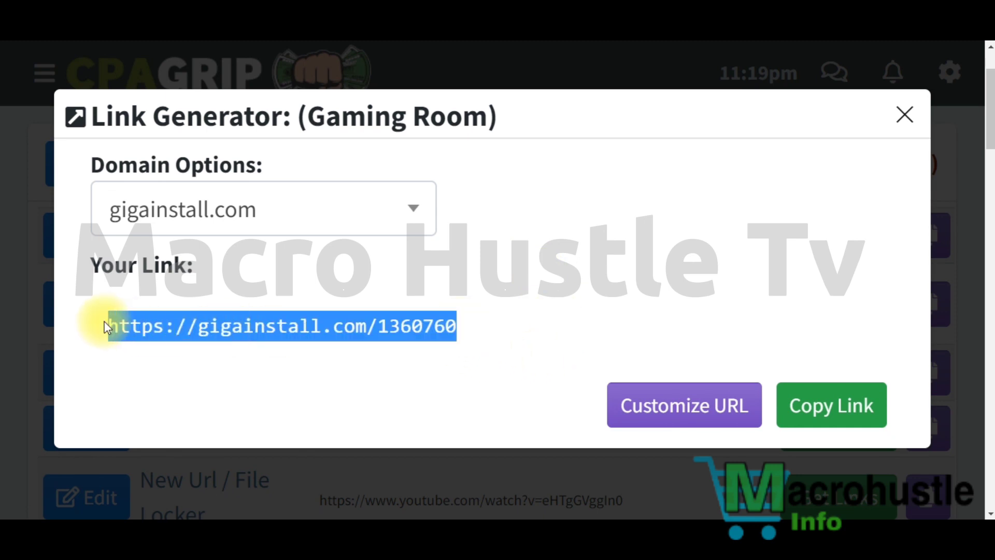
click(239, 323)
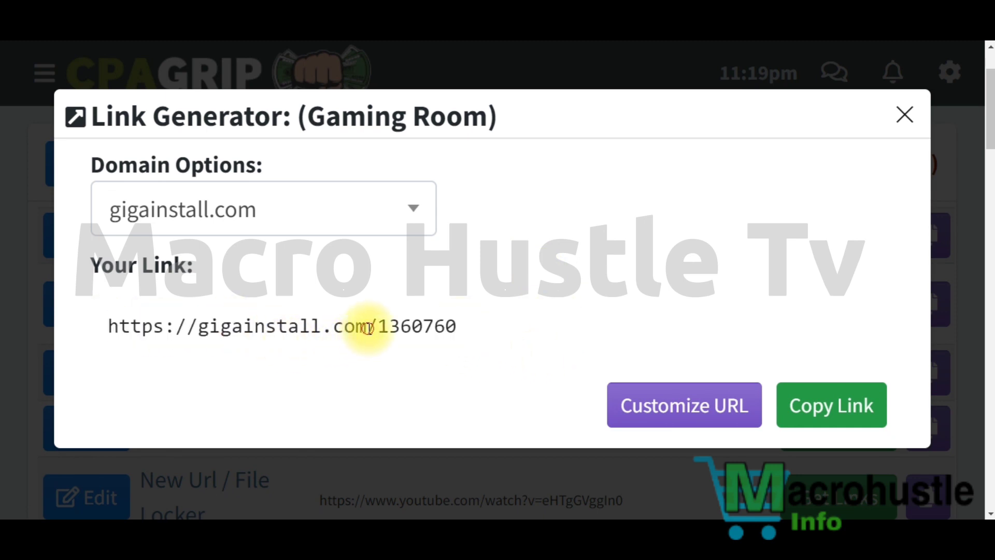
drag(367, 326, 200, 327)
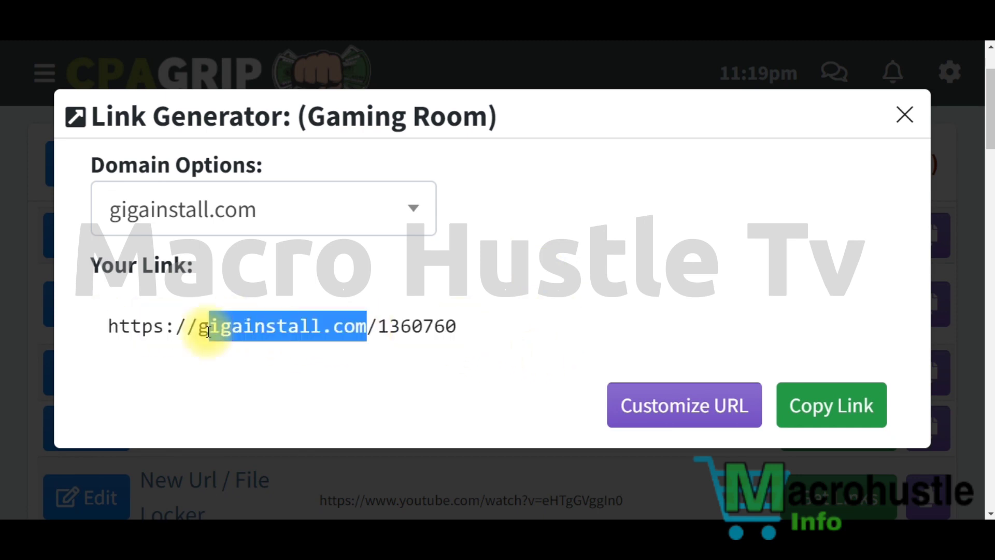
Change the Gaming Room link's domain to avantofiles.com and copy the generated link
click(285, 217)
scroll(228, 404, down, 3)
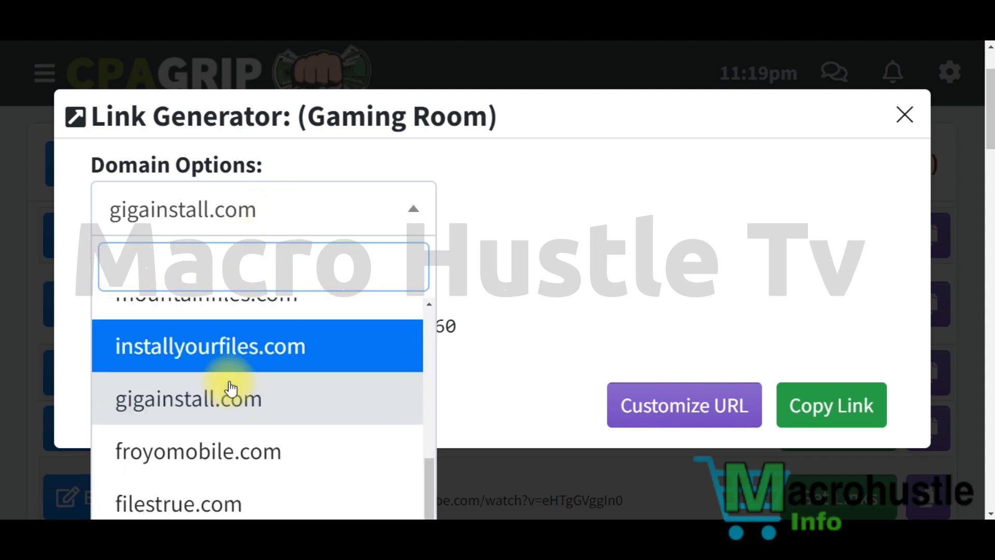
scroll(196, 456, down, 1)
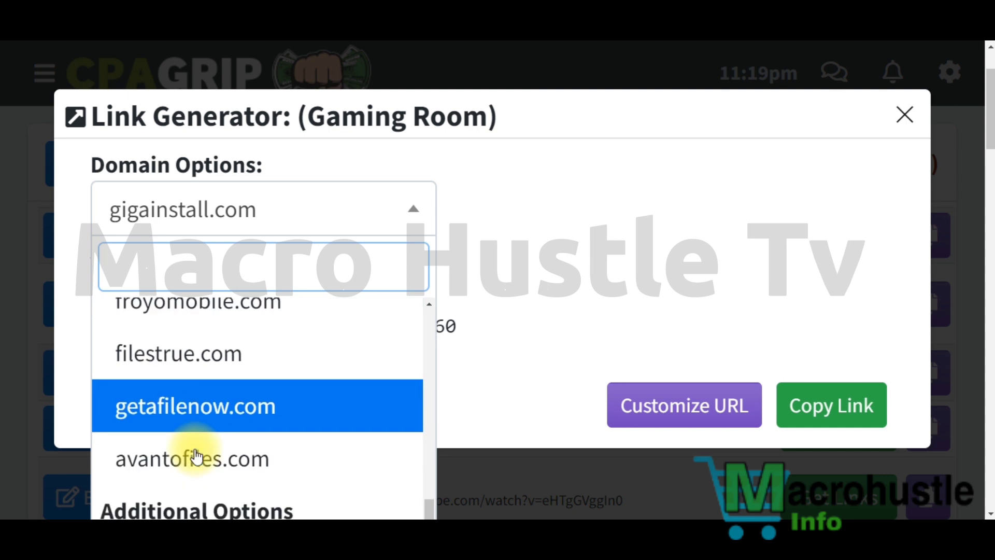
click(192, 458)
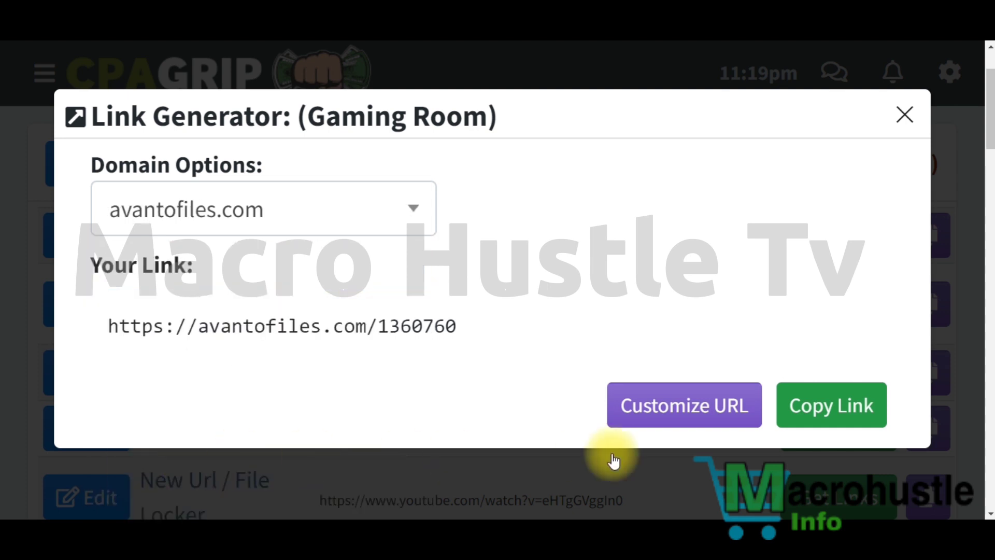
click(844, 414)
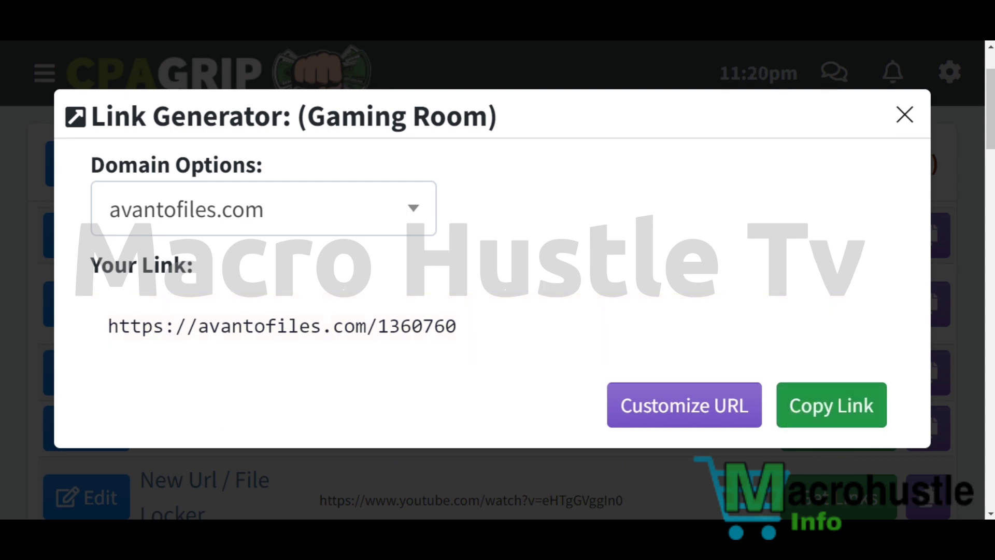
Switch to Notepad and paste the copied locker link below the YouTube link, leaving two empty lines between them
key(alt+Tab)
click(198, 209)
click(668, 163)
key(Return)
key(Return)
key(Return)
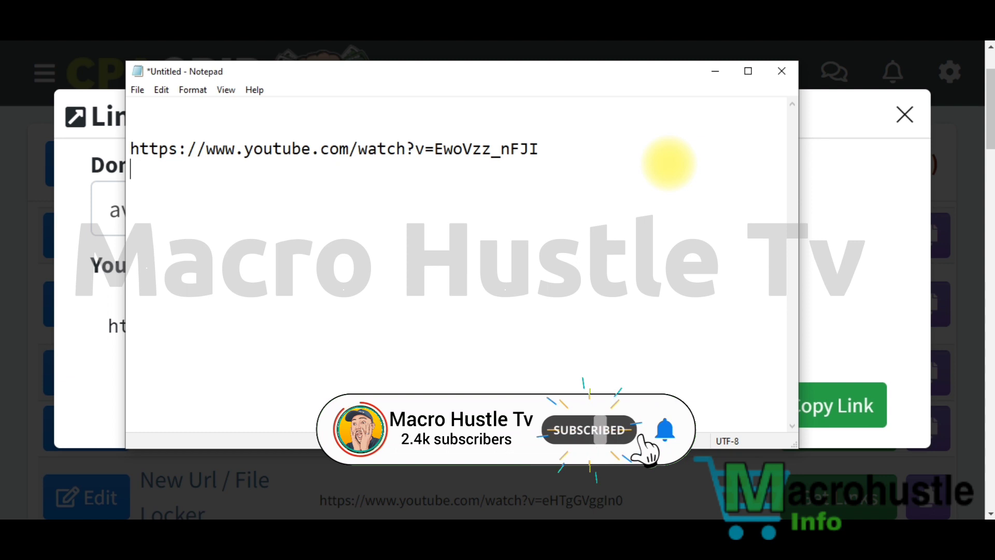
key(ctrl+v)
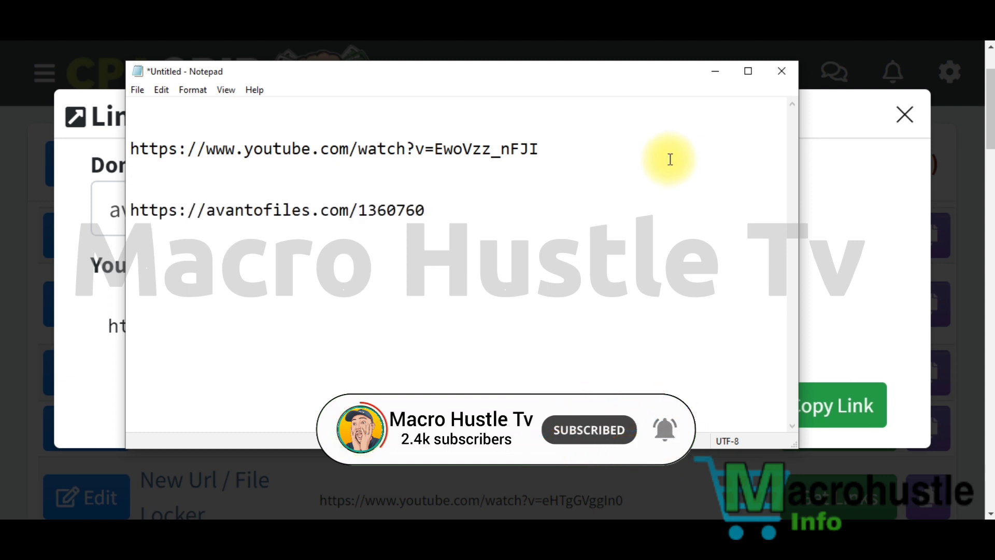
Delete the YouTube link from the note and remove two of the empty lines above the avantofiles.com link
drag(595, 151, 120, 146)
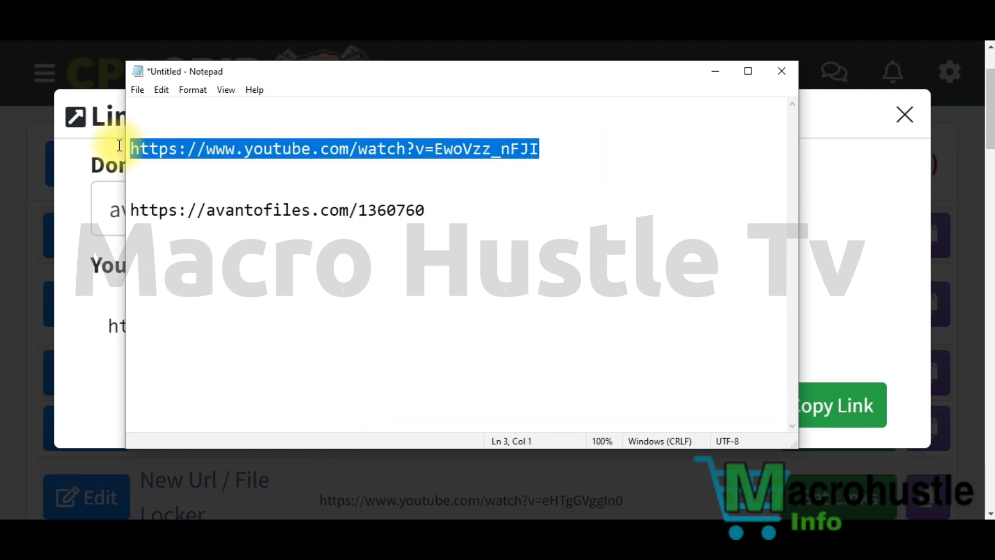
key(BackSpace)
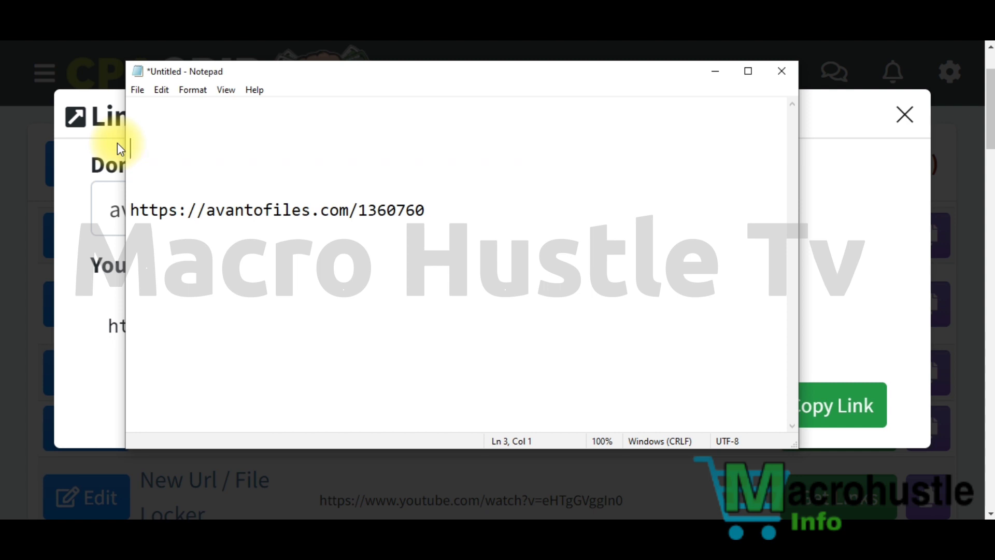
click(155, 186)
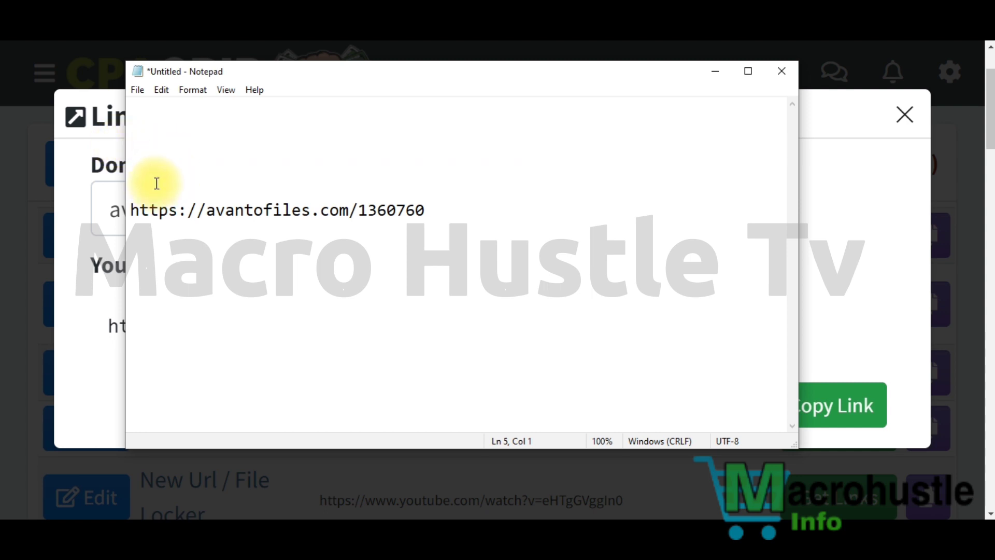
key(BackSpace)
key(BackSpace)
click(486, 173)
shift+click(130, 167)
click(259, 211)
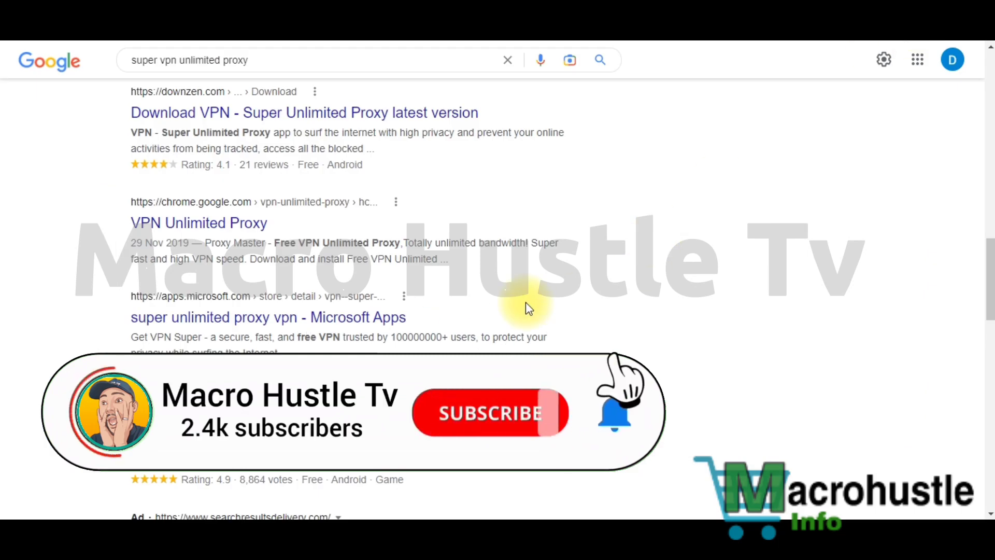
Examine the Google results for "super vpn unlimited proxy" in the browser, looking at the available VPN download listings
scroll(507, 301, up, 2)
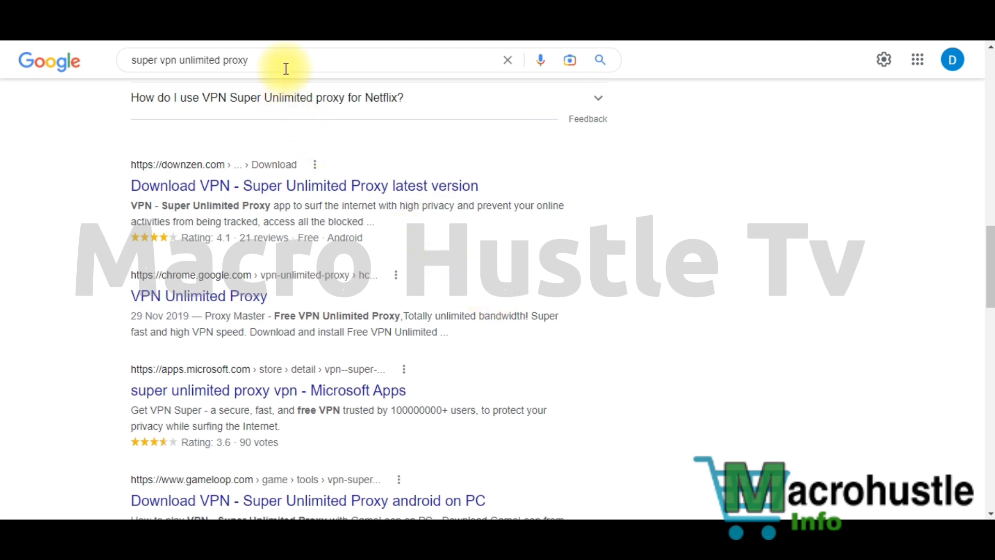
drag(286, 60, 132, 60)
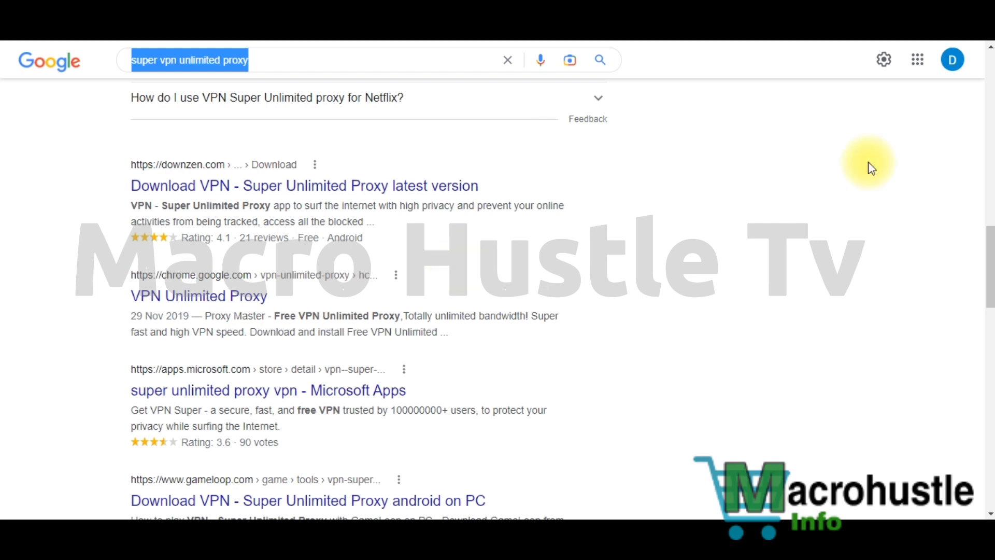
click(920, 42)
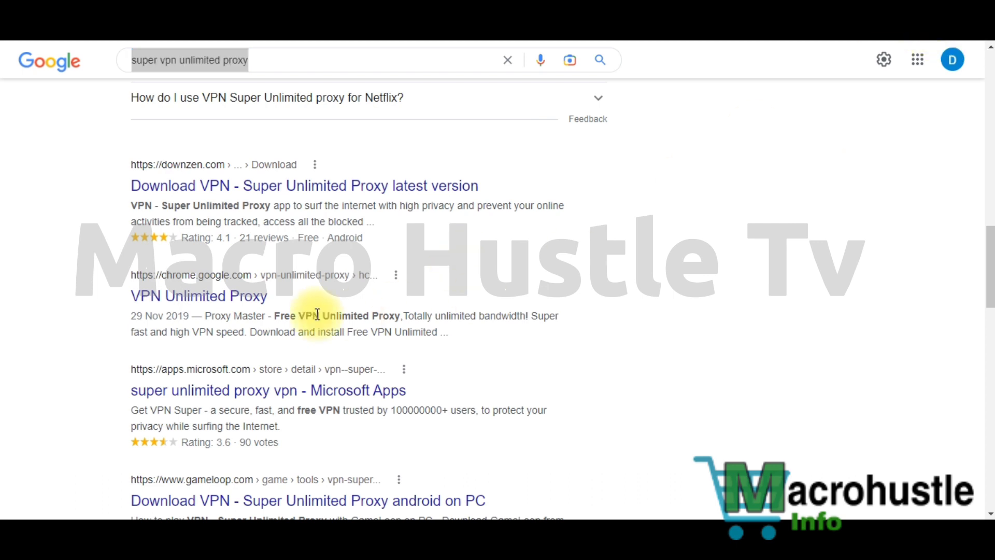
scroll(371, 282, up, 1)
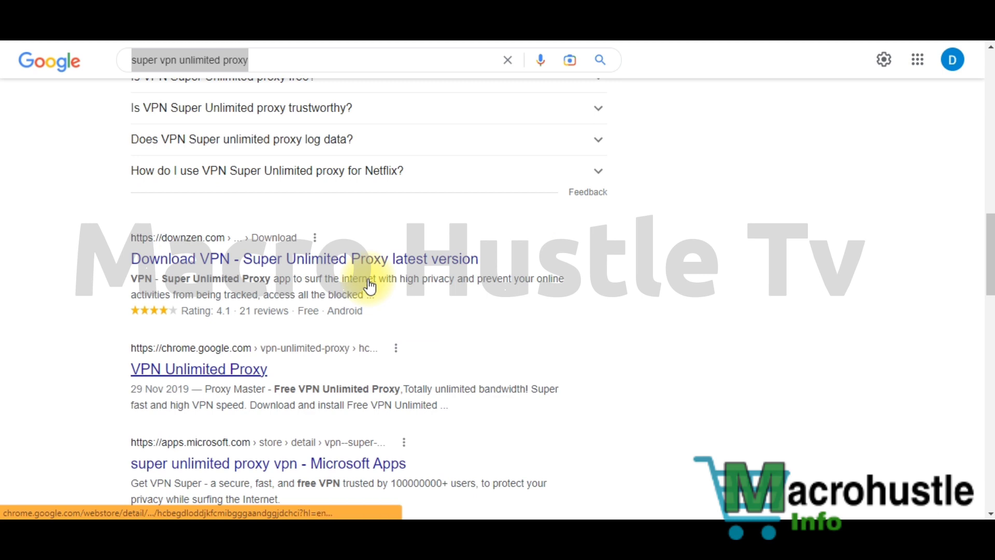
scroll(367, 282, down, 4)
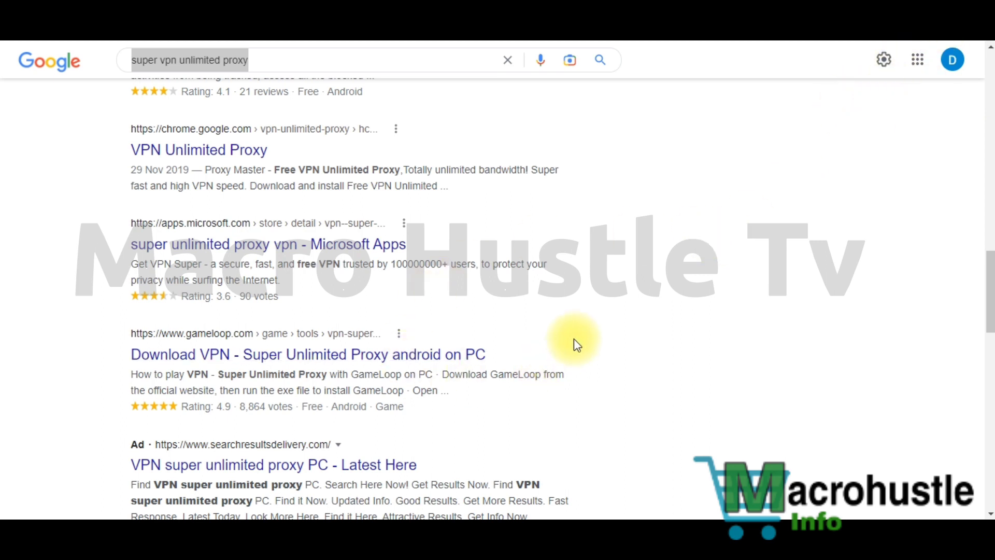
scroll(686, 245, down, 2)
scroll(674, 254, down, 2)
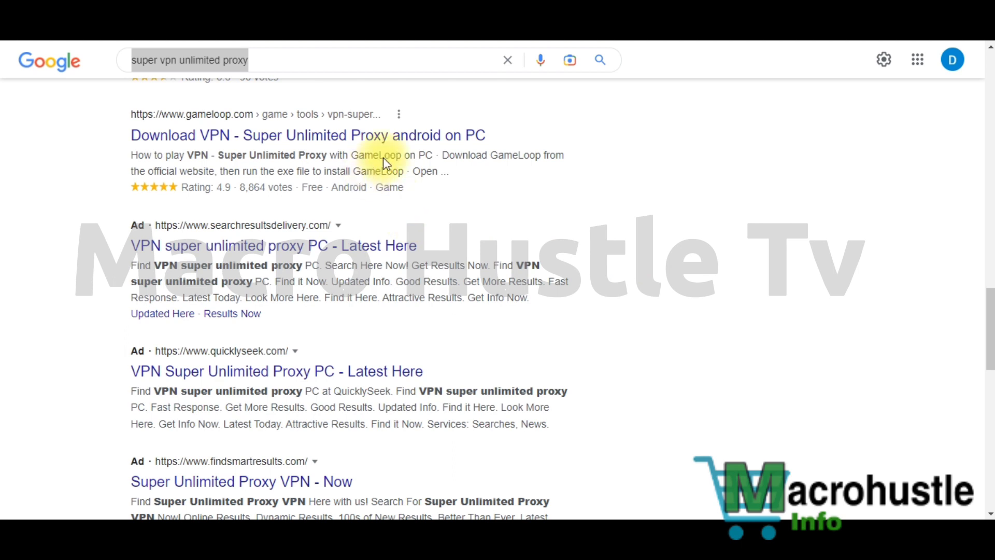
scroll(759, 357, up, 4)
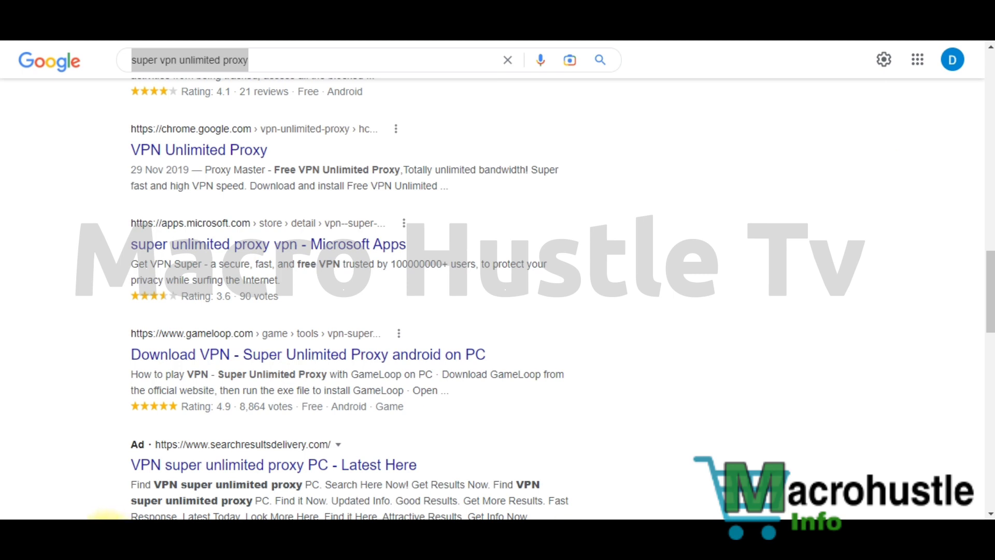
Switch to Notepad and copy the avantofiles.com locker link
key(alt+Tab)
drag(425, 169, 132, 169)
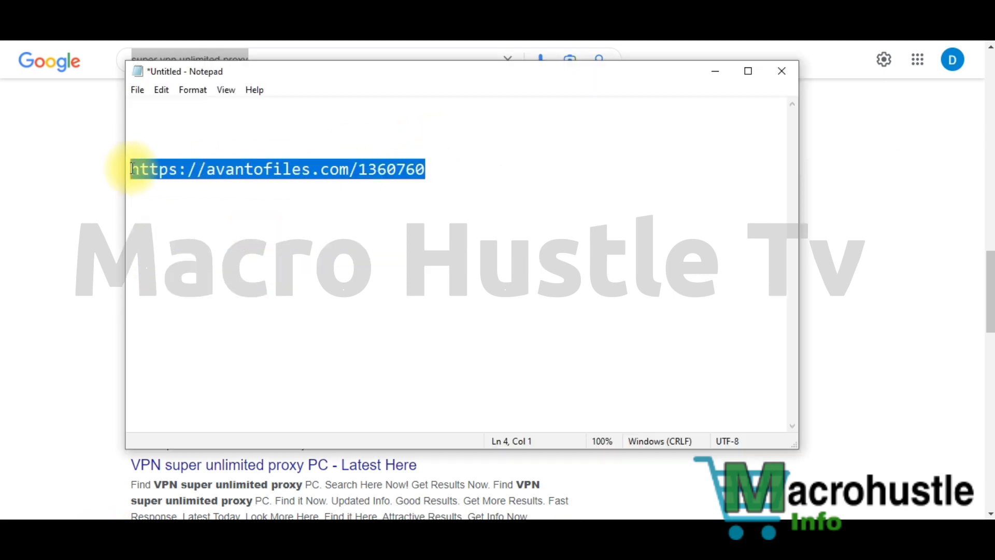
right_click(285, 169)
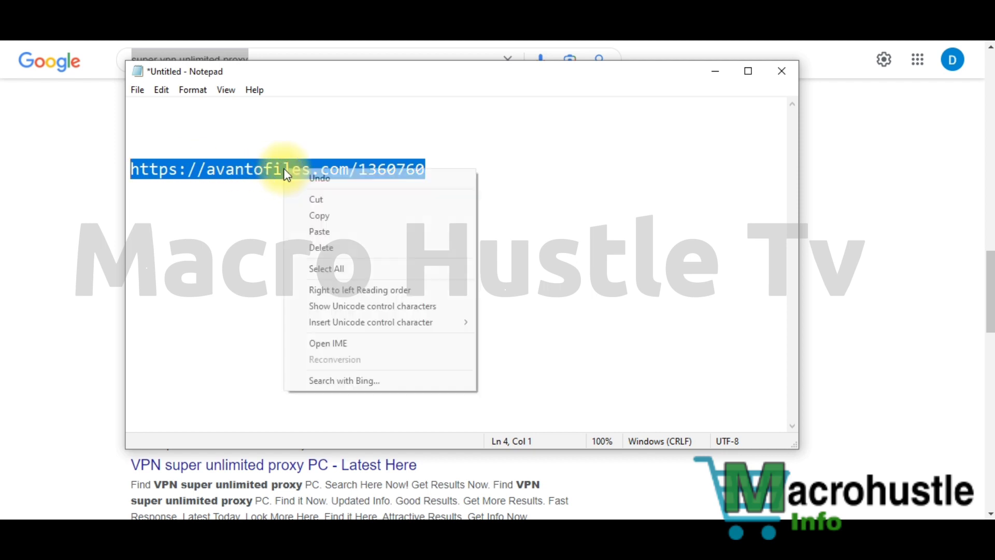
click(323, 218)
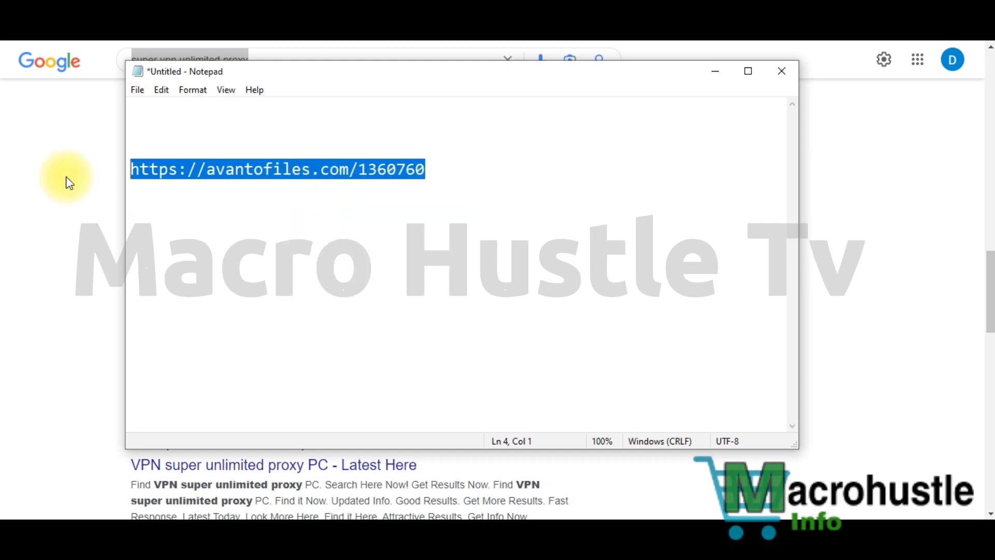
click(36, 182)
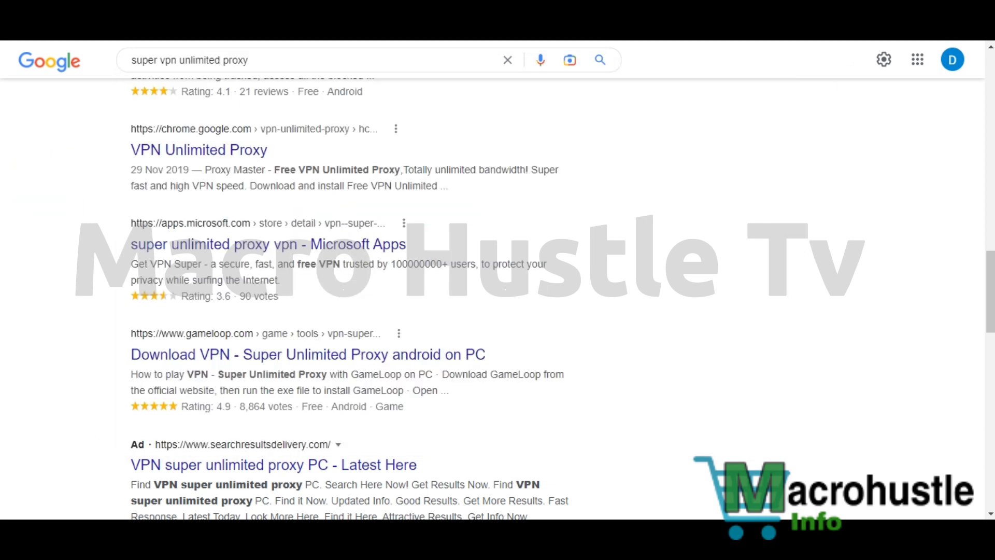
key(ctrl+t)
click(536, 46)
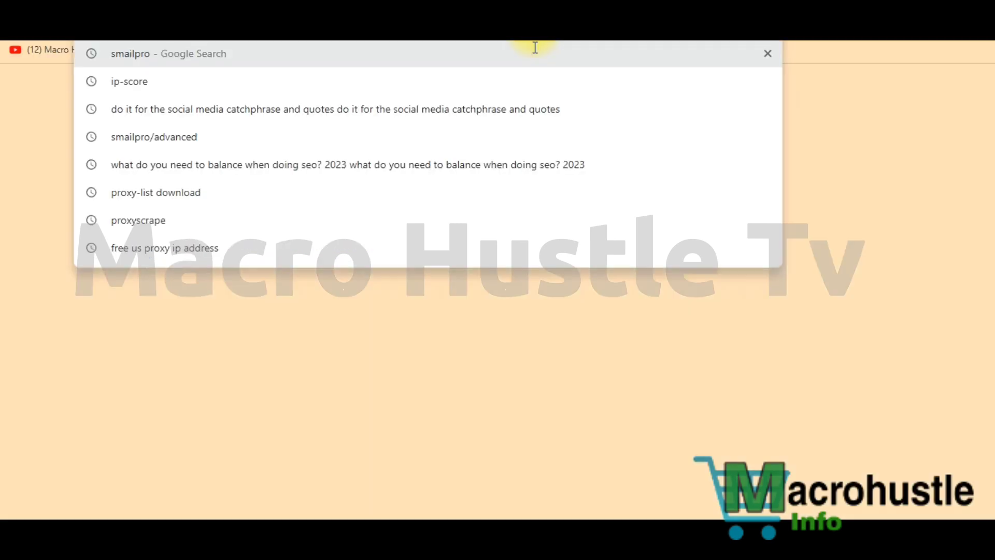
key(ctrl+v)
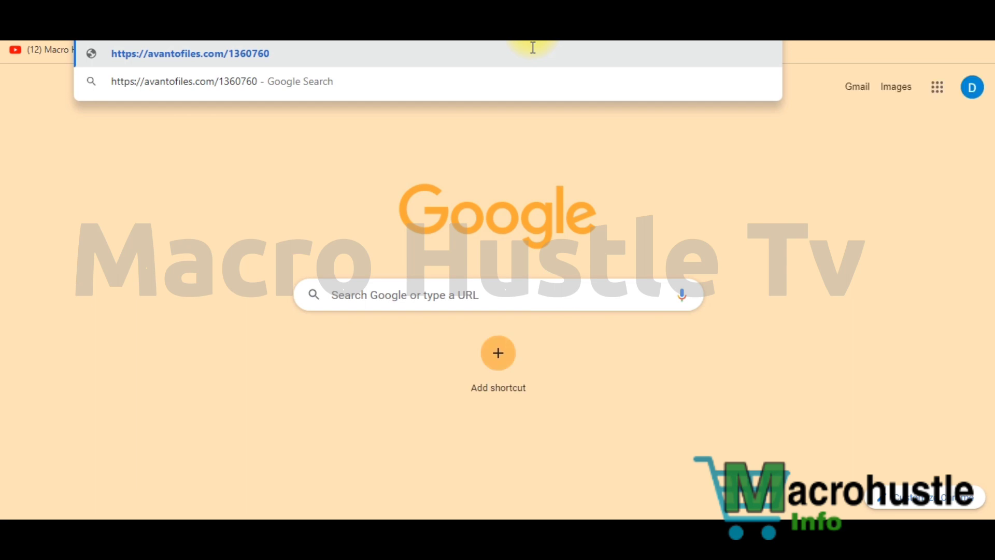
key(XF86AudioRaiseVolume)
key(Return)
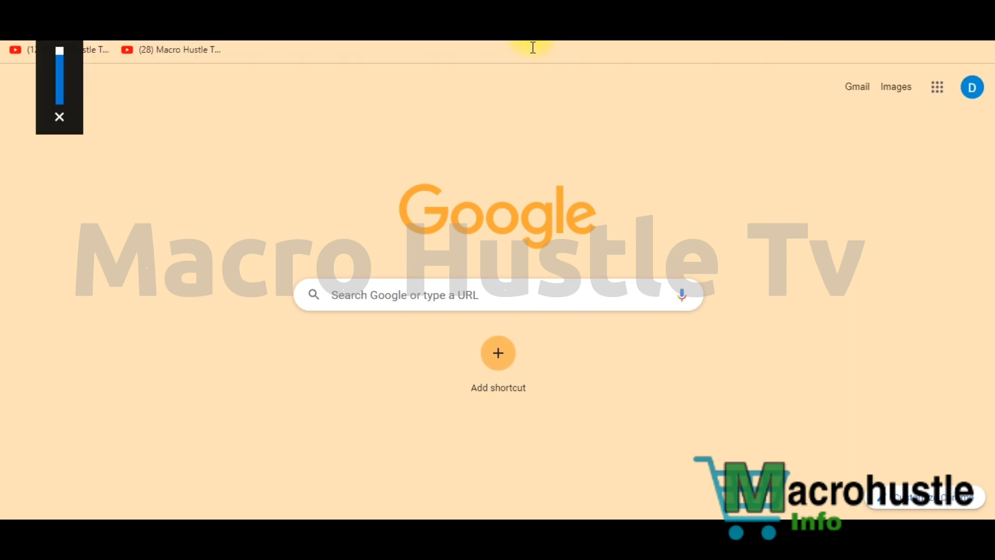
key(ctrl+shift+b)
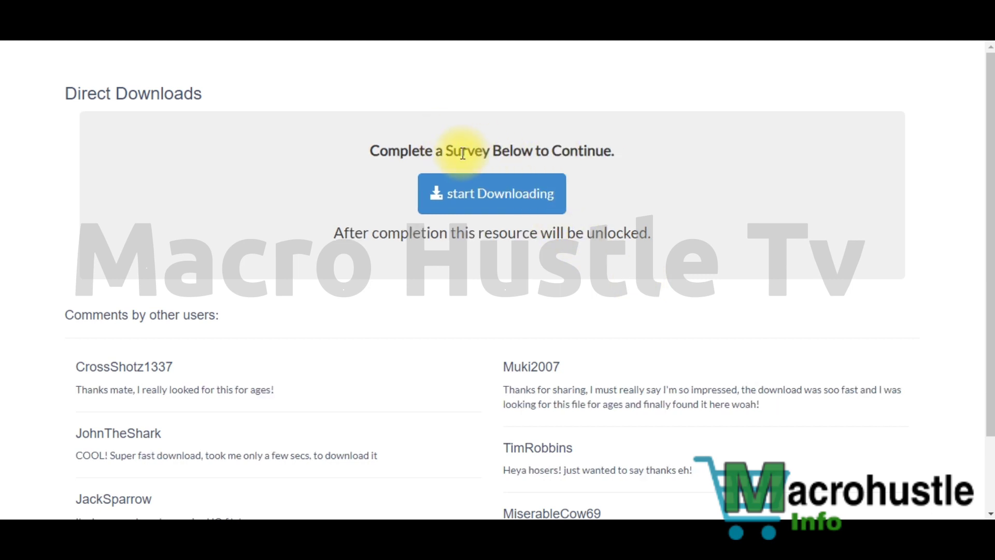
click(509, 199)
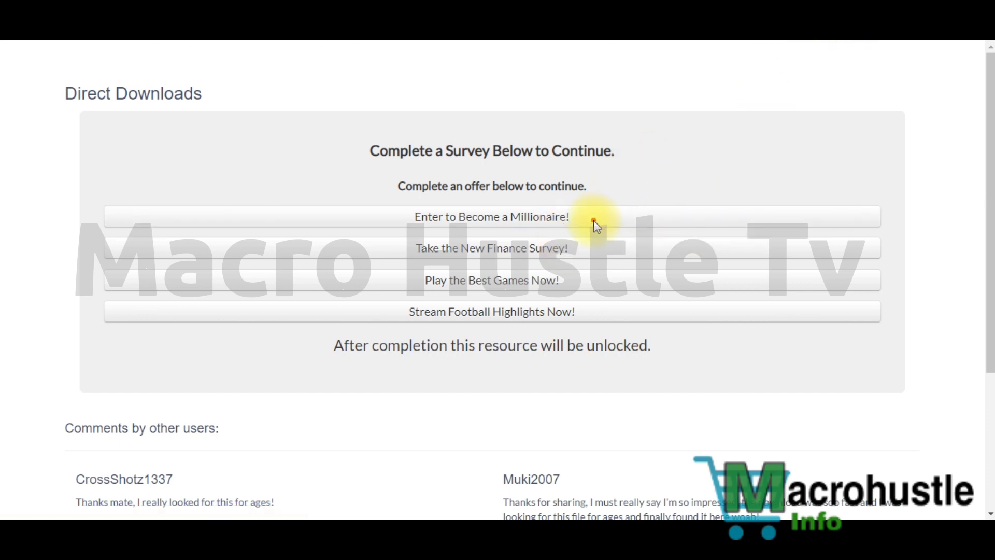
drag(586, 219, 692, 150)
click(647, 210)
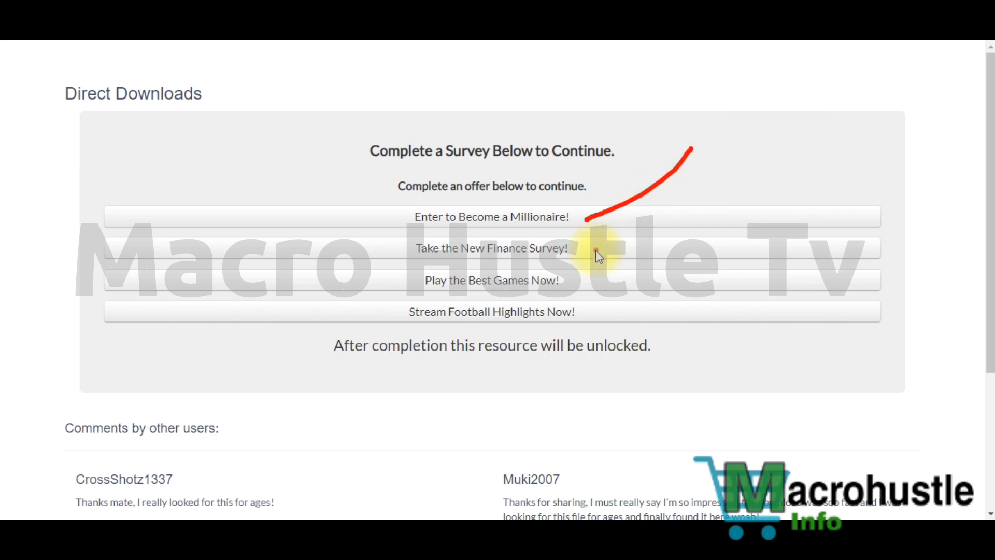
drag(586, 252, 695, 185)
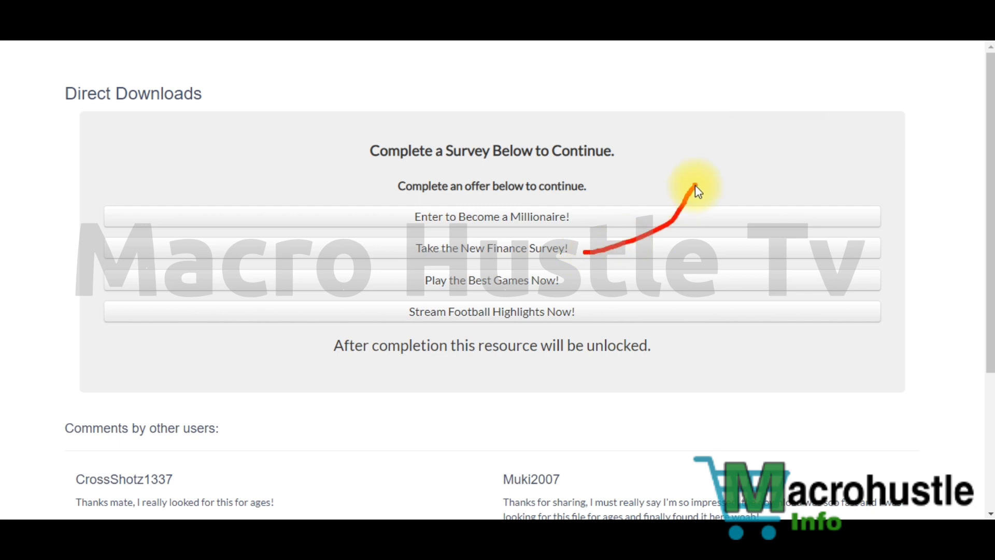
mouse_move(570, 283)
mouse_down()
mouse_move(616, 283)
mouse_move(696, 241)
mouse_up()
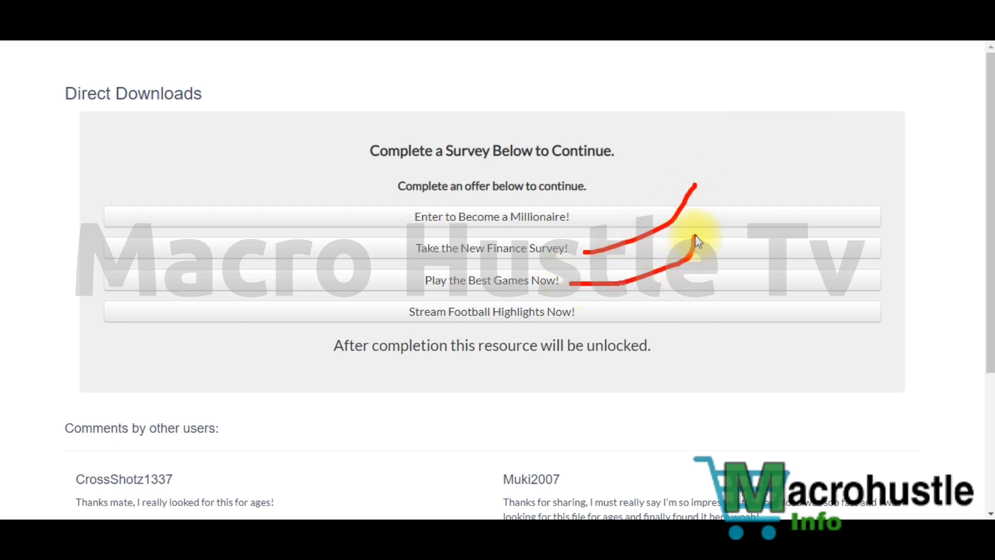
mouse_move(415, 211)
mouse_down()
mouse_move(404, 322)
mouse_move(463, 333)
mouse_move(596, 317)
mouse_move(599, 204)
mouse_move(421, 207)
mouse_up()
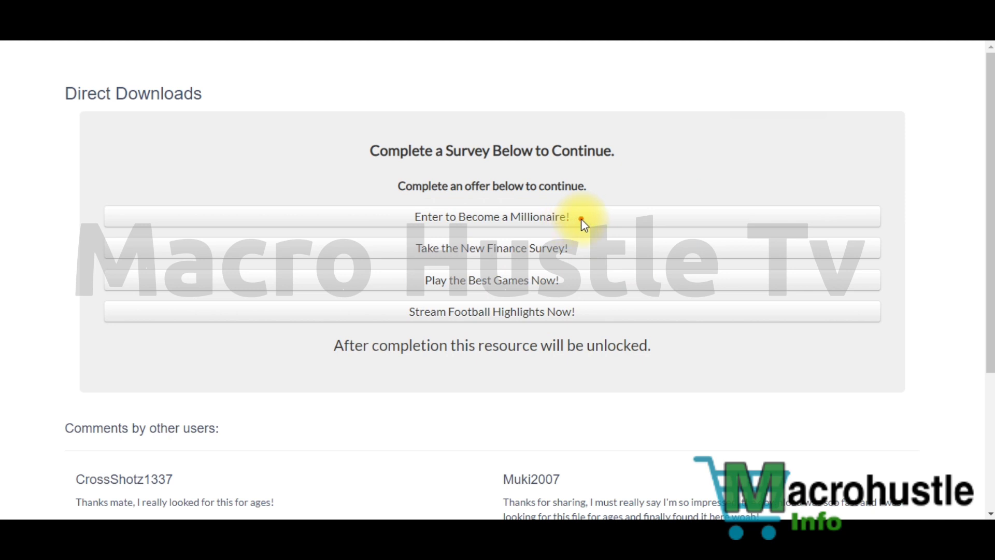
drag(580, 218, 672, 172)
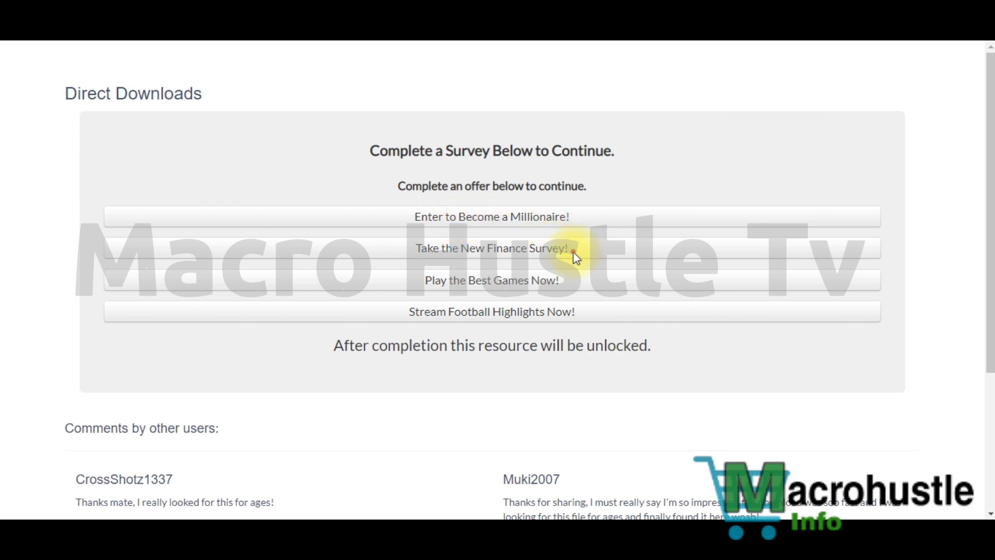
mouse_move(581, 216)
mouse_down()
mouse_move(585, 317)
mouse_move(506, 331)
mouse_move(381, 329)
mouse_move(394, 210)
mouse_move(560, 190)
mouse_move(579, 223)
mouse_up()
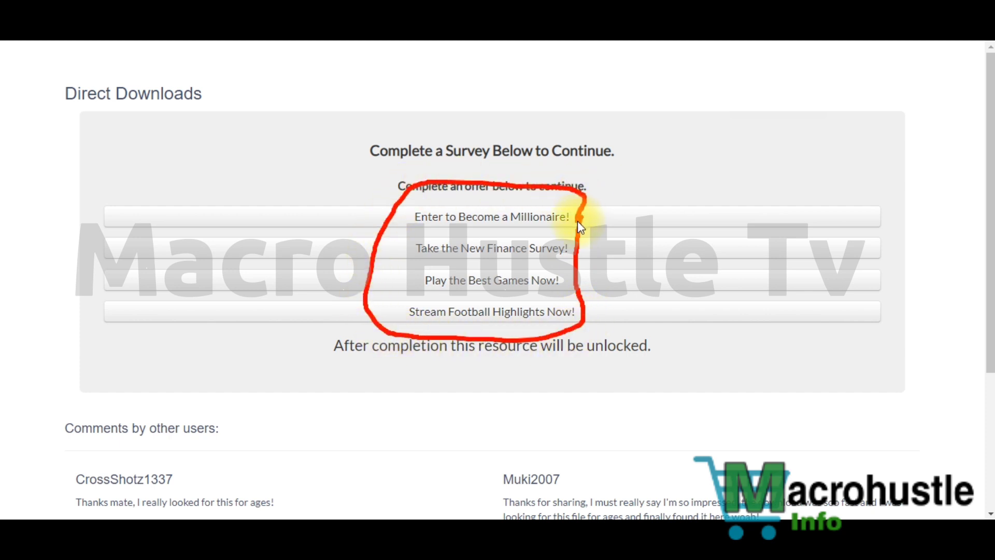
click(494, 231)
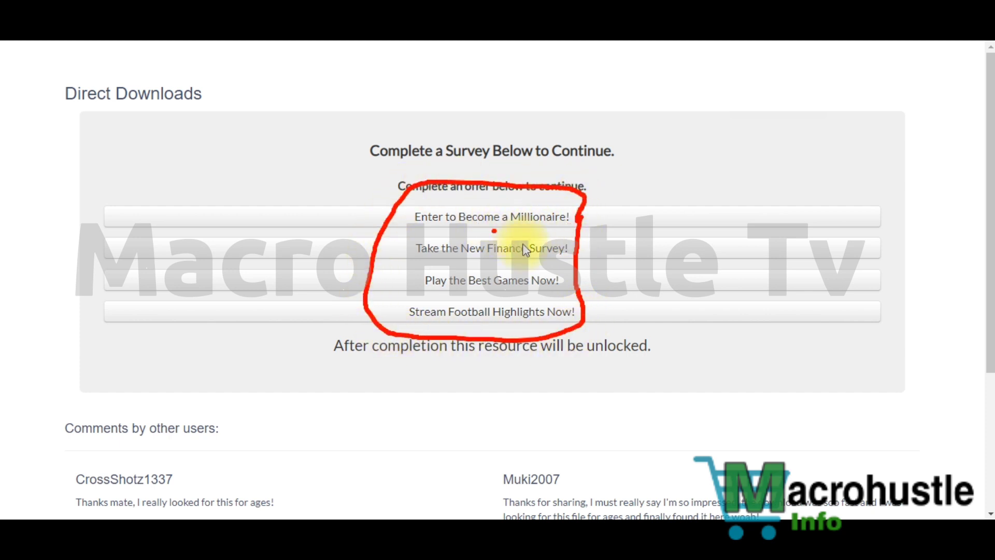
click(518, 269)
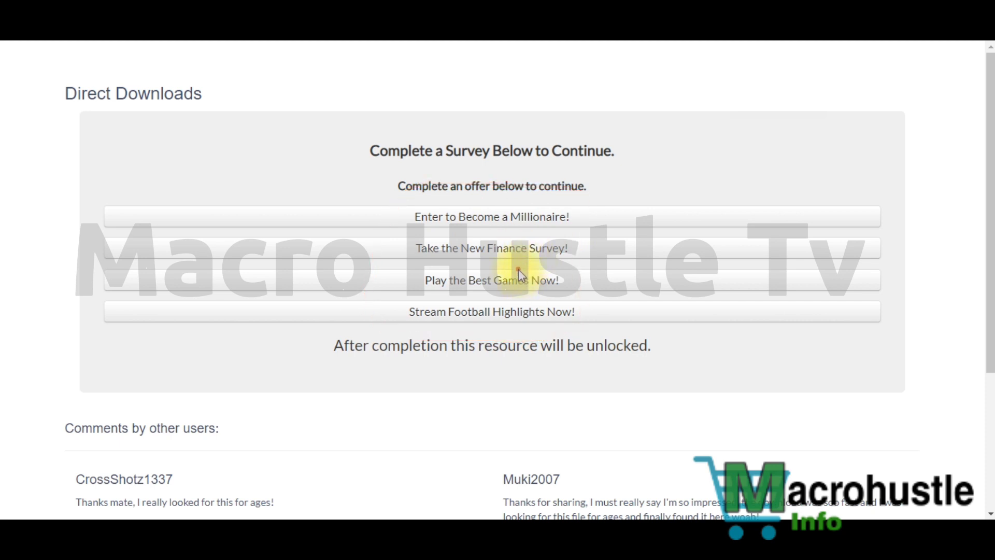